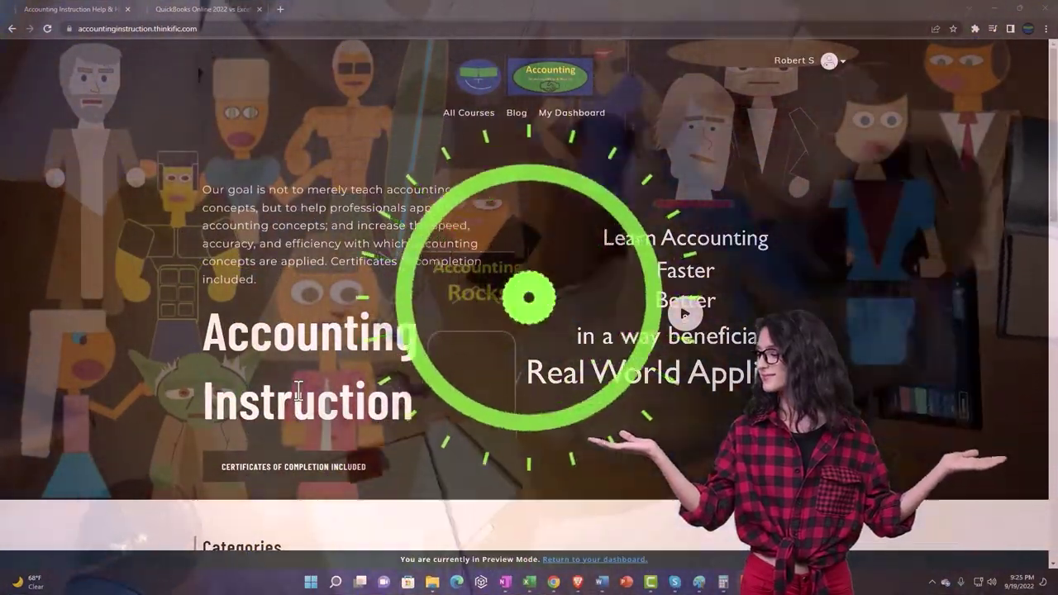
Browse the Accounting Instruction course categories, switch to the QuickBooks Online 2022 course and look at its OneNote - Getting Started 2022 section.
scroll(146, 455, "down", 4)
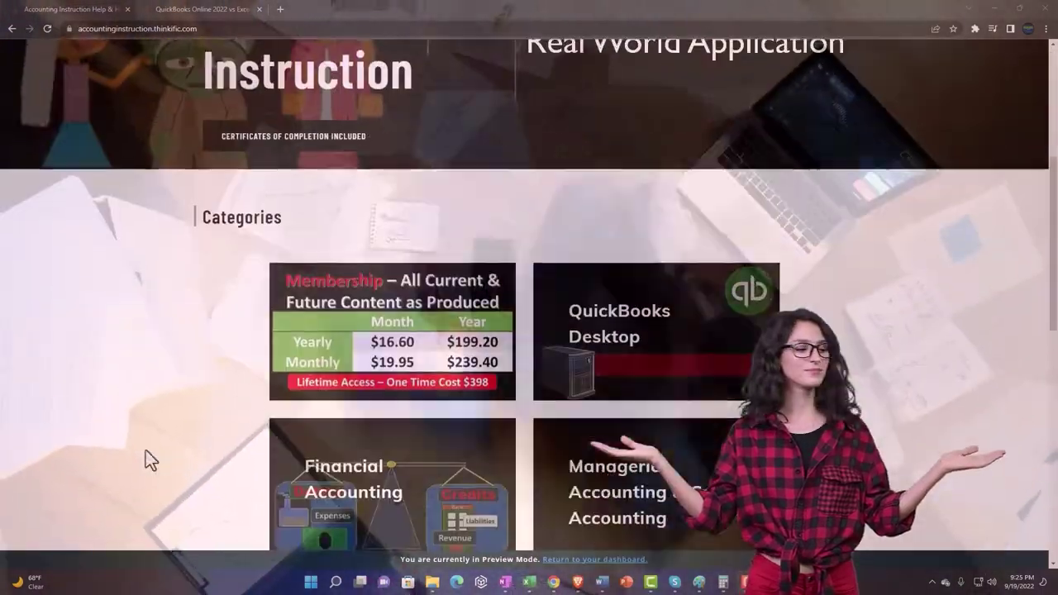
scroll(145, 451, "down", 3)
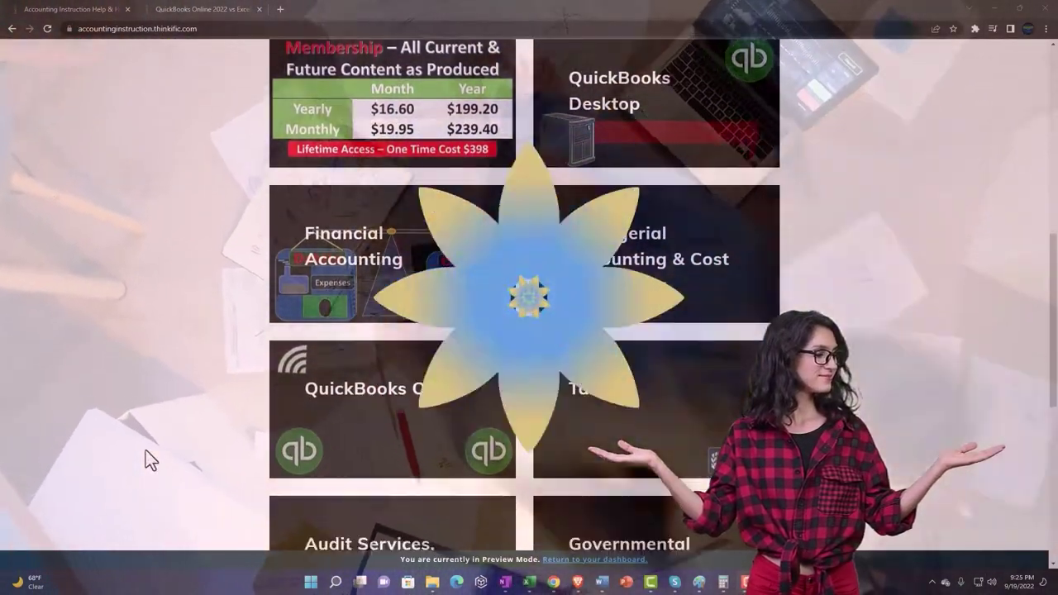
scroll(146, 452, "down", 6)
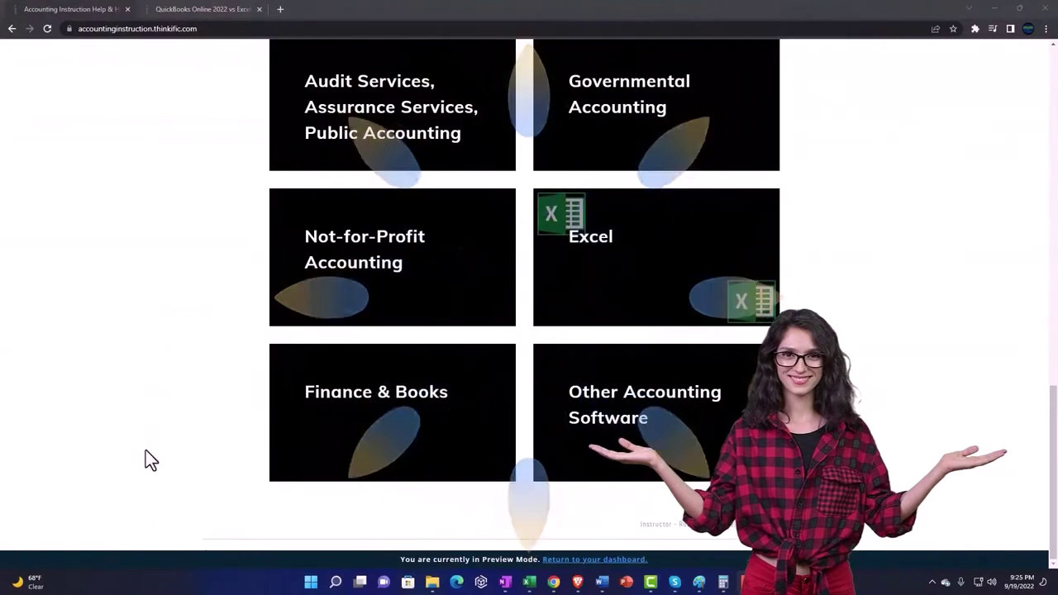
left_click(189, 9)
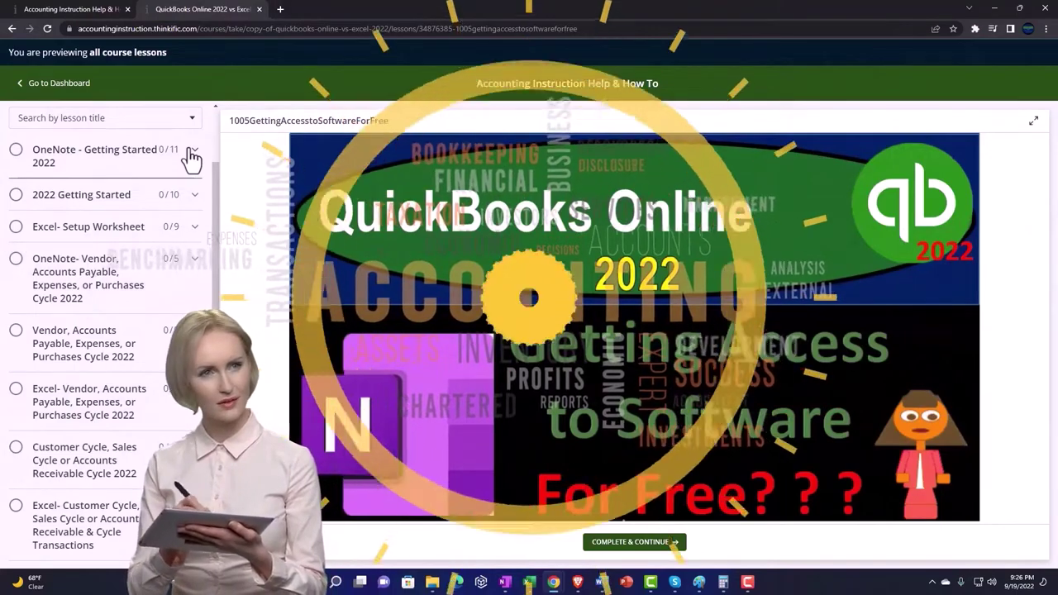
left_click(190, 152)
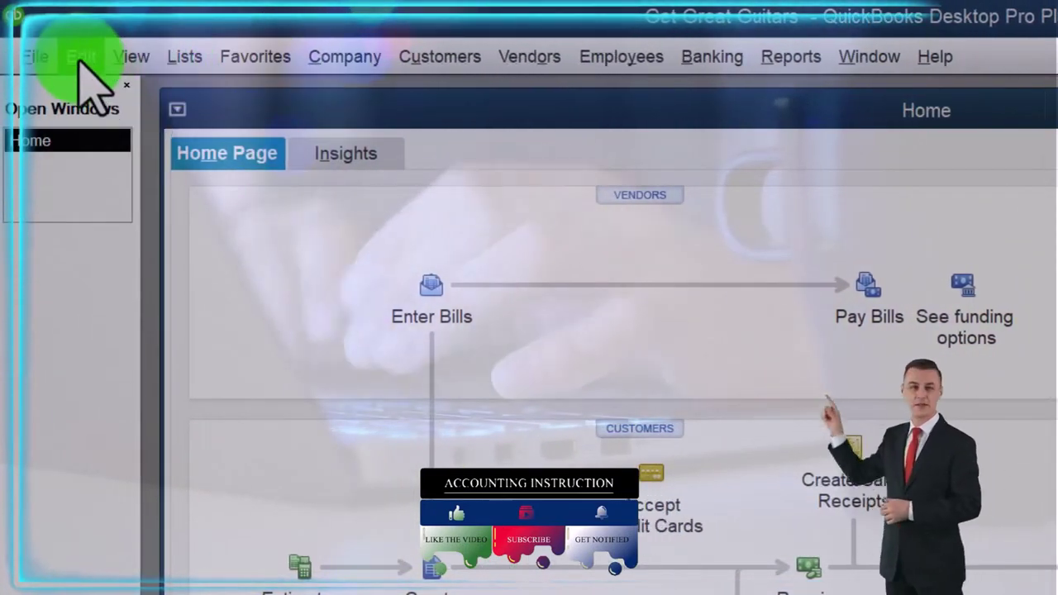
In QuickBooks Desktop, review the Accounting preferences and the company preferences for Benefits & HR and Payroll & Employees, and close the preferences.
left_click(81, 57)
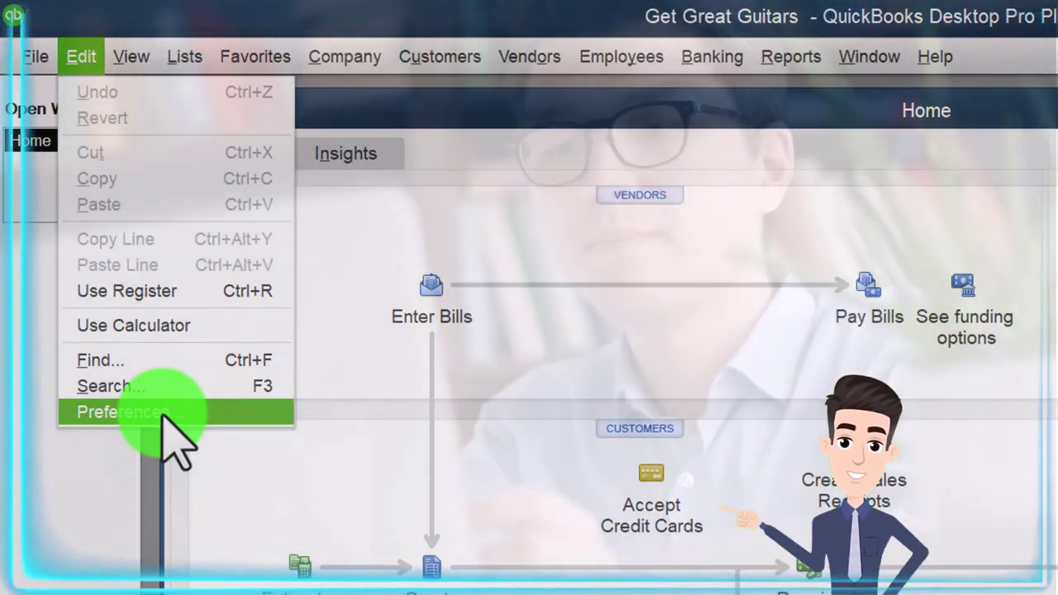
left_click(165, 413)
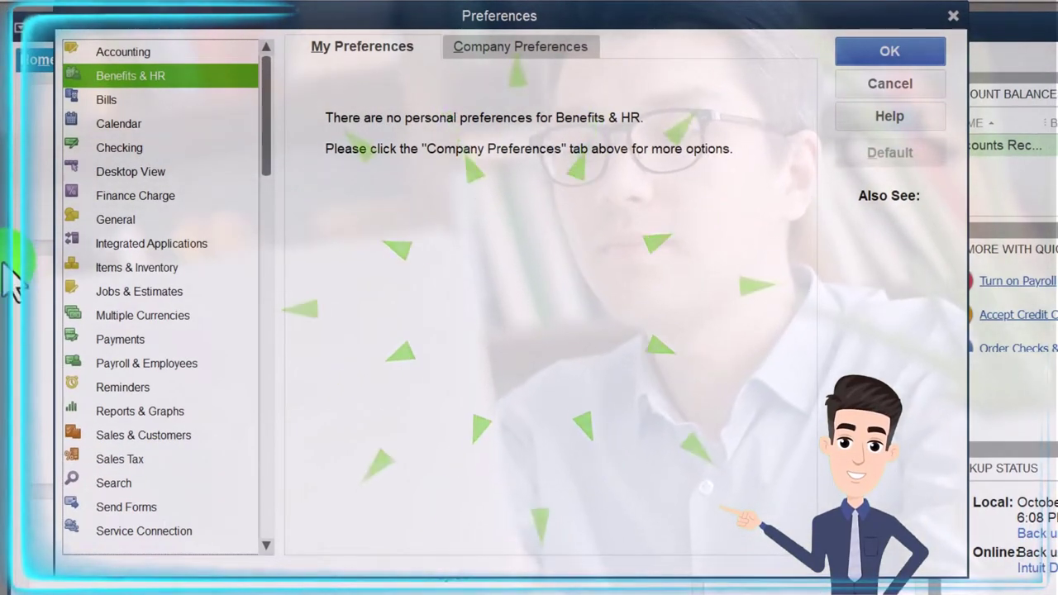
left_click(120, 54)
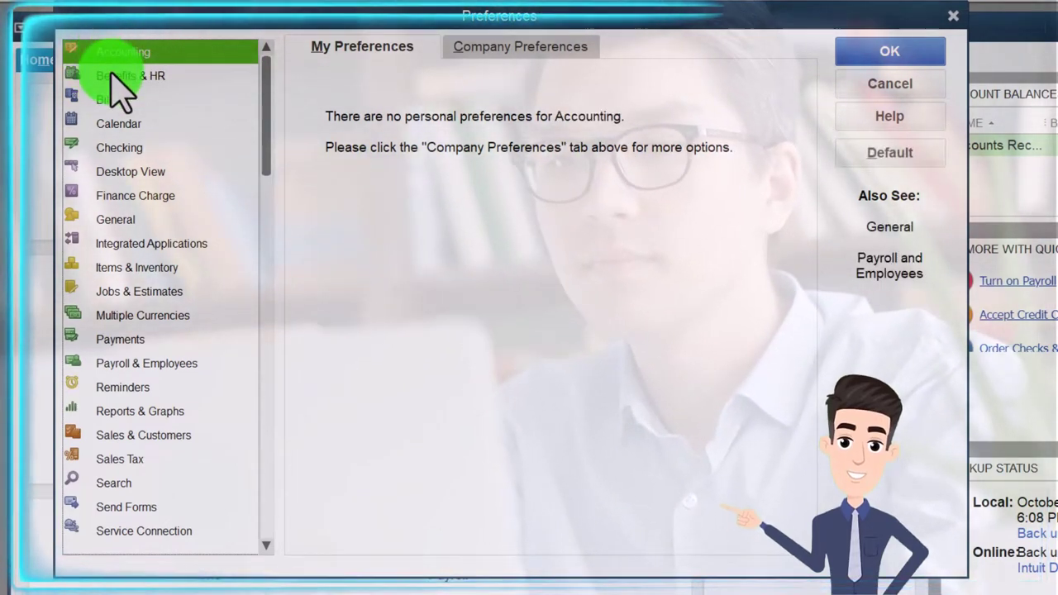
left_click(116, 77)
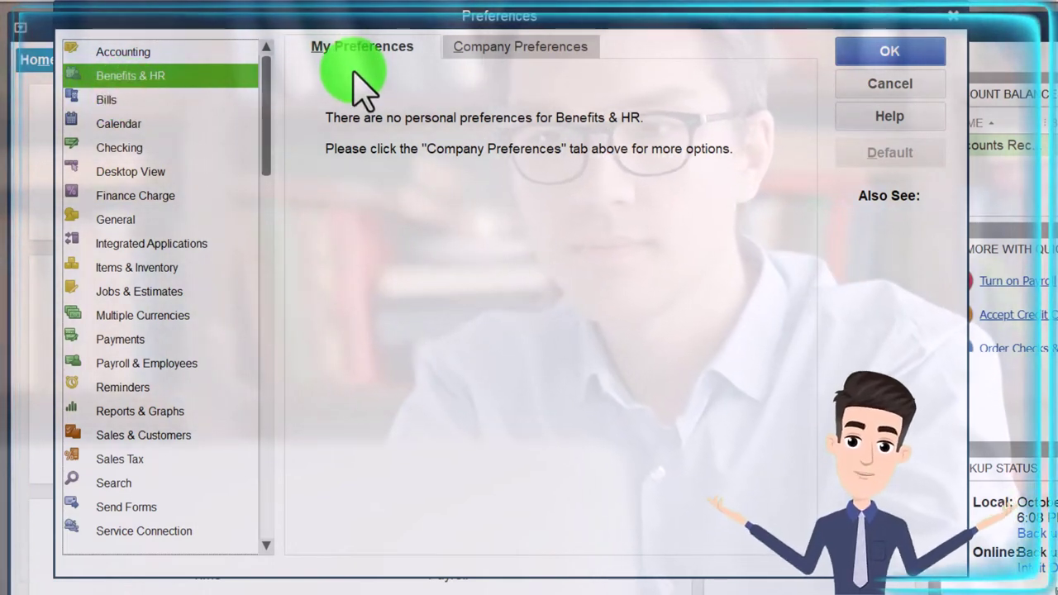
left_click(506, 48)
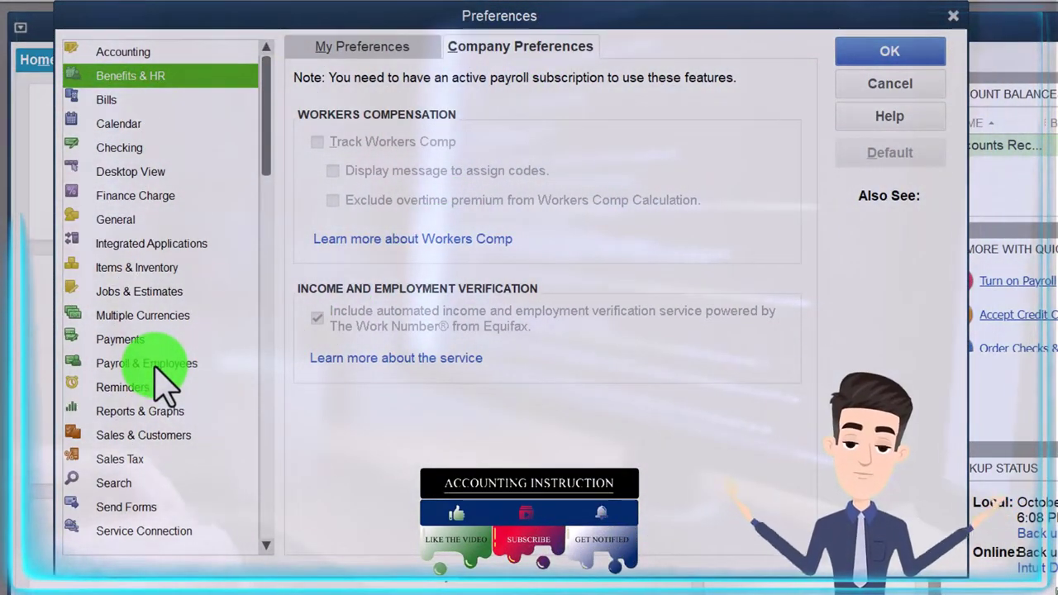
left_click(153, 363)
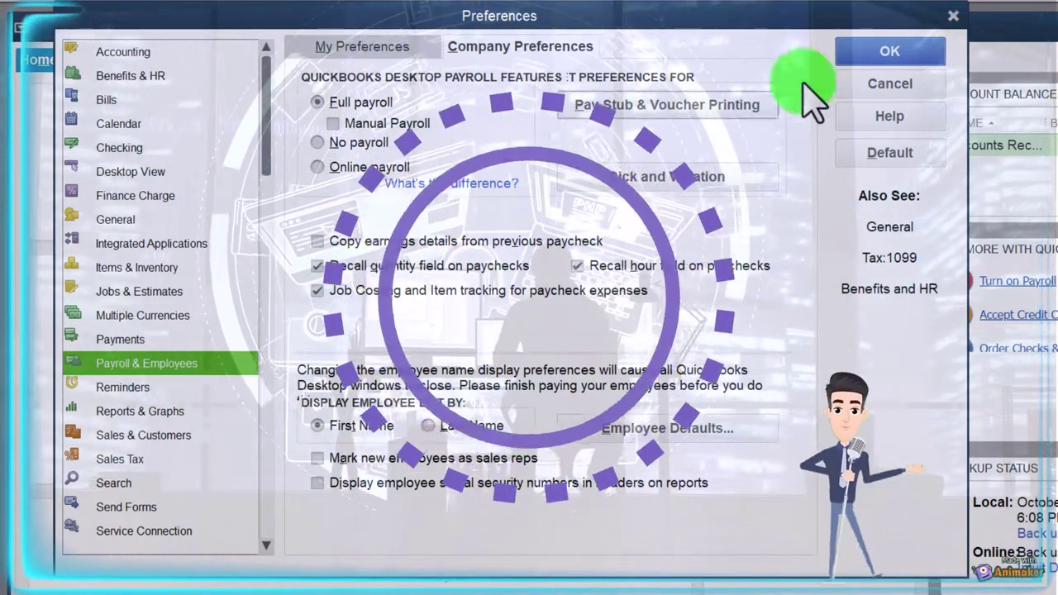
left_click(951, 23)
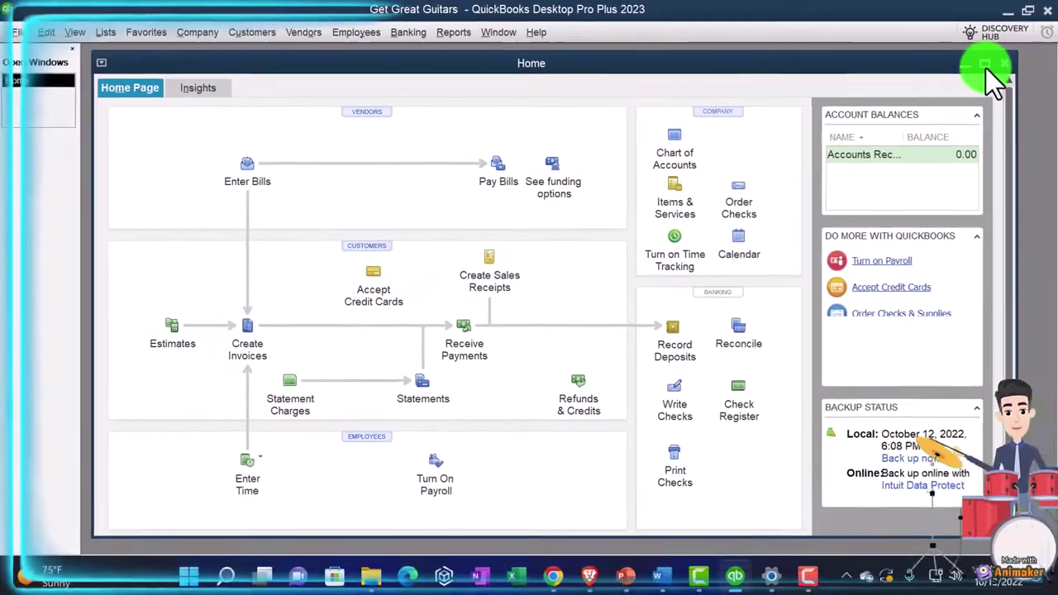
Maximize the Home window inside the program and check the window list and icon bar display options.
mouse_move(985, 67)
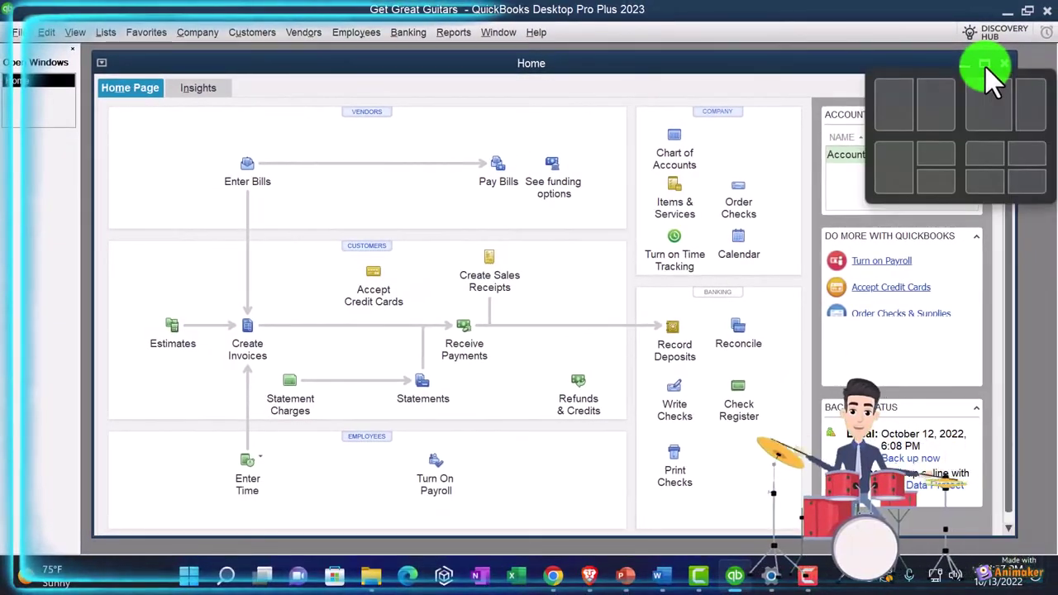
left_click(985, 62)
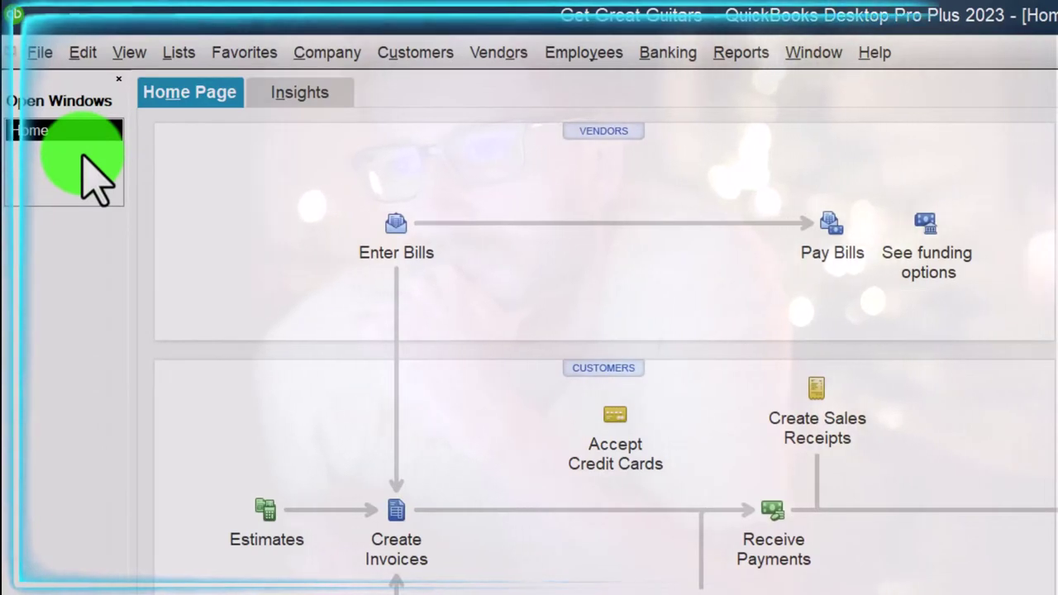
left_click(127, 52)
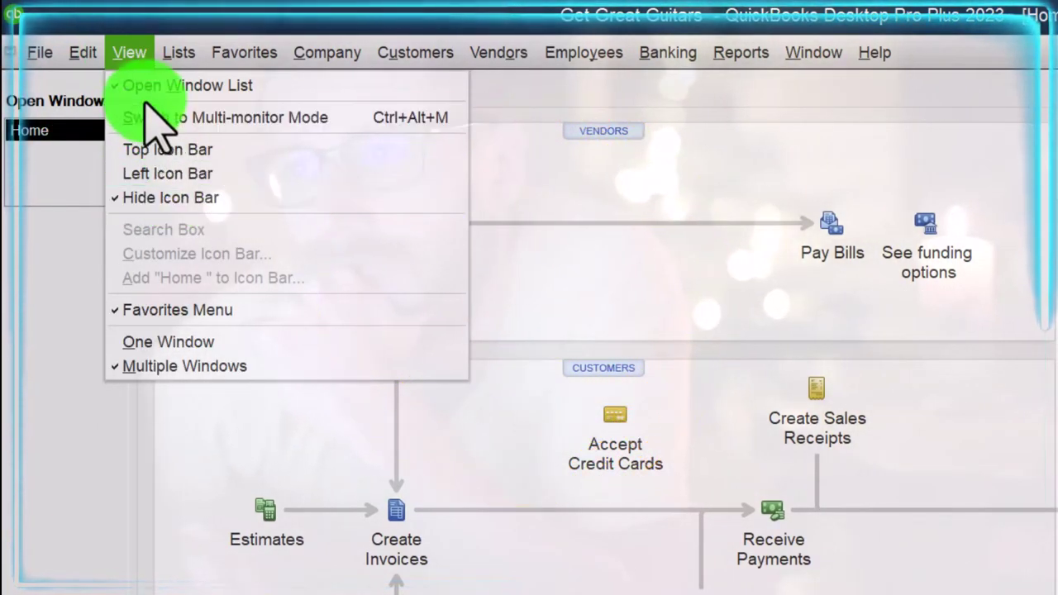
left_click(15, 291)
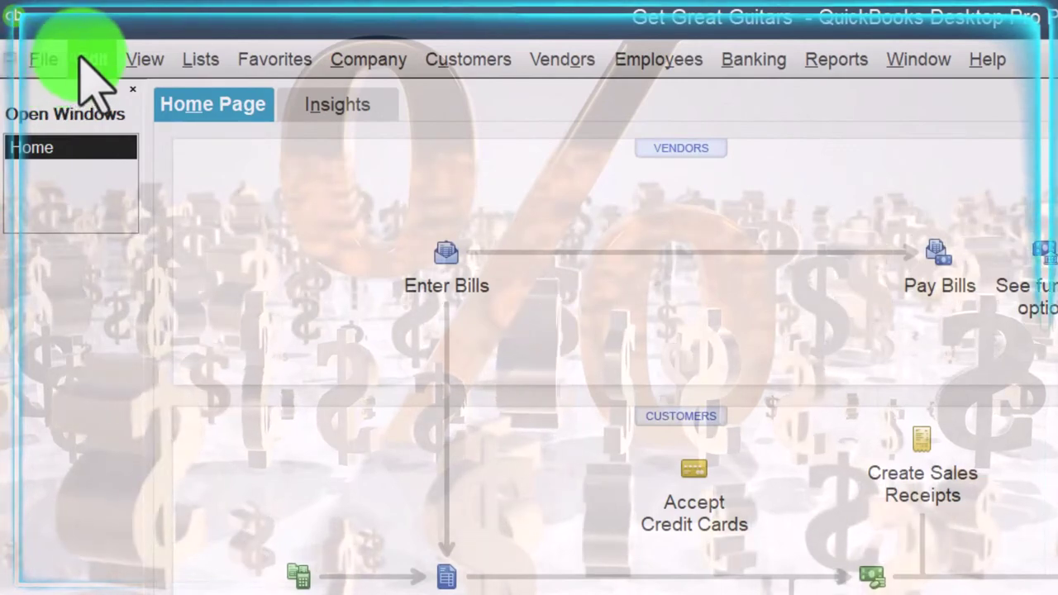
Reopen the preferences, check the personal preferences for Bills, and move the dialog down to uncover the home page.
left_click(92, 59)
left_click(124, 431)
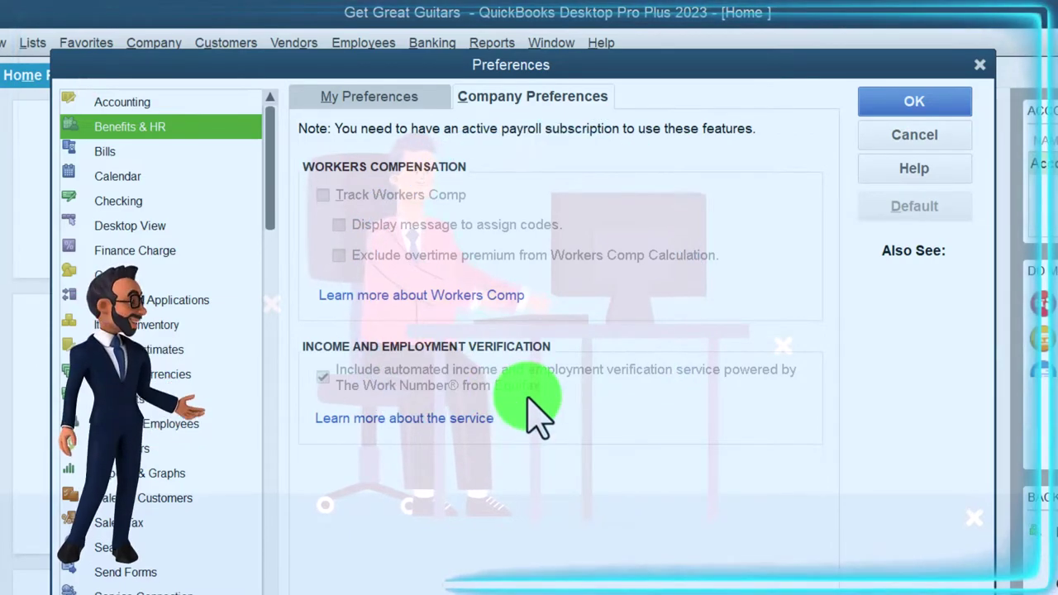
left_click(101, 153)
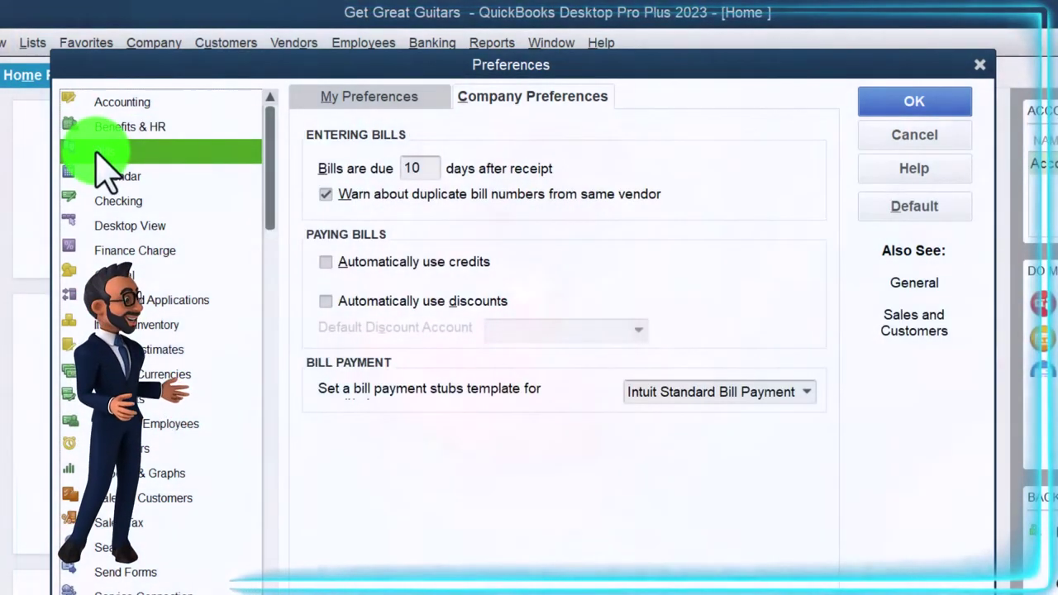
left_click(367, 97)
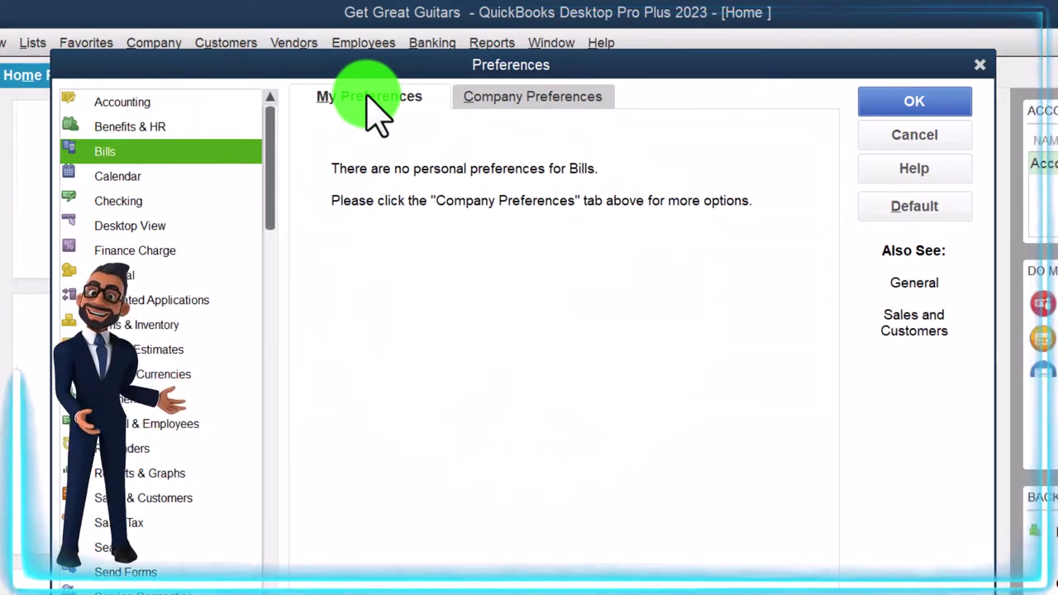
left_click_drag(383, 66, 397, 266)
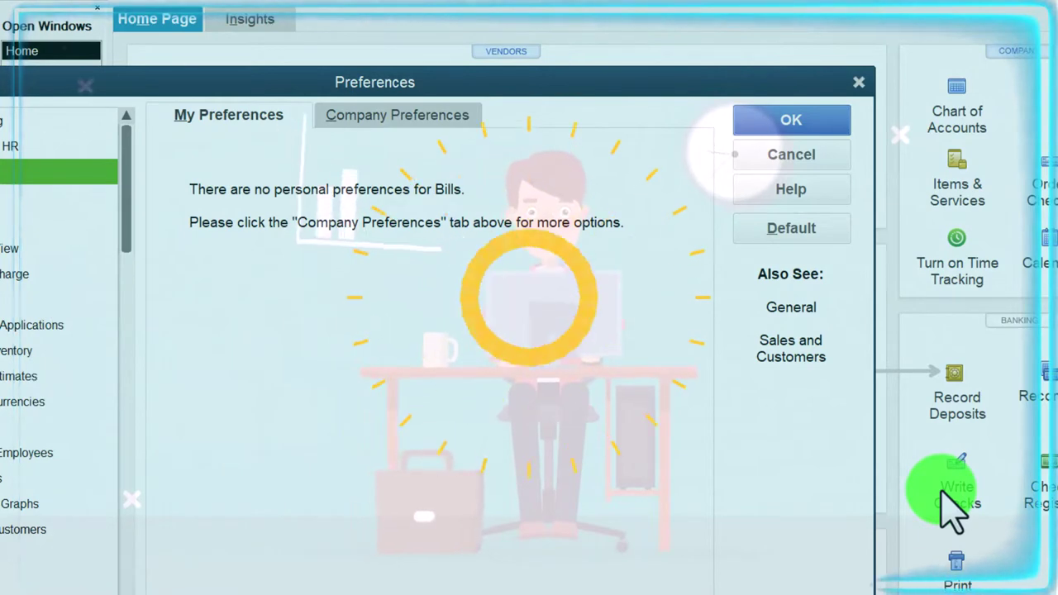
Review the company preferences for Bills, close the preferences and point out Enter Bills on the home page.
left_click(425, 116)
left_click_drag(417, 91, 505, 182)
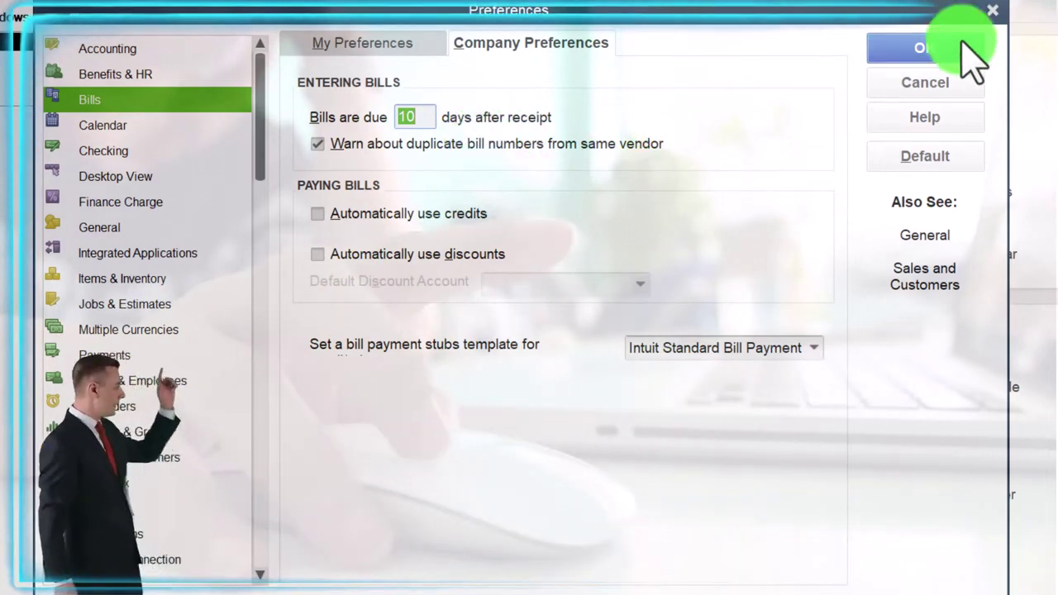
left_click(991, 16)
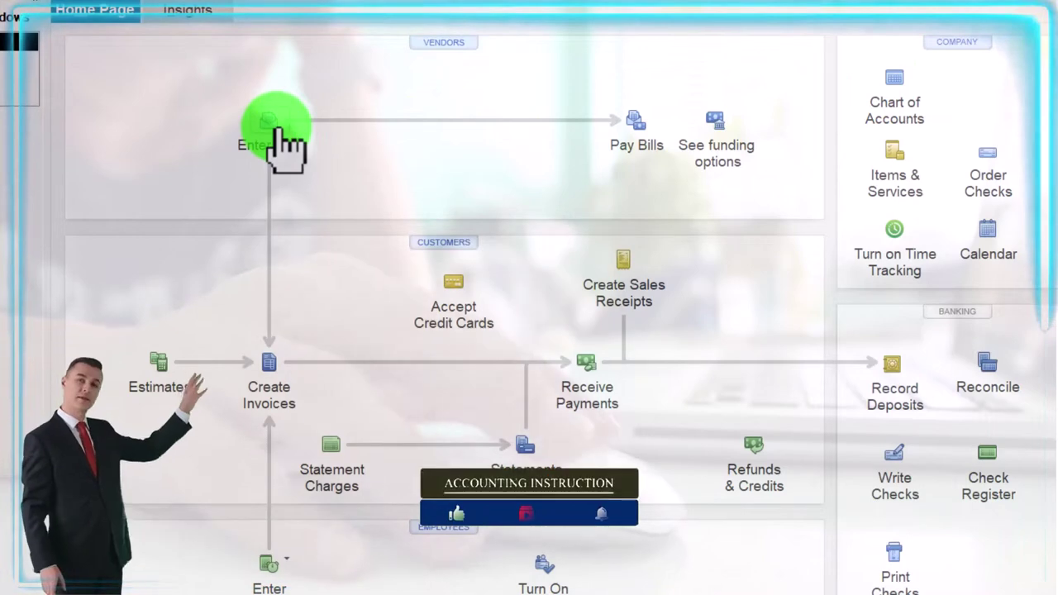
left_click(279, 139)
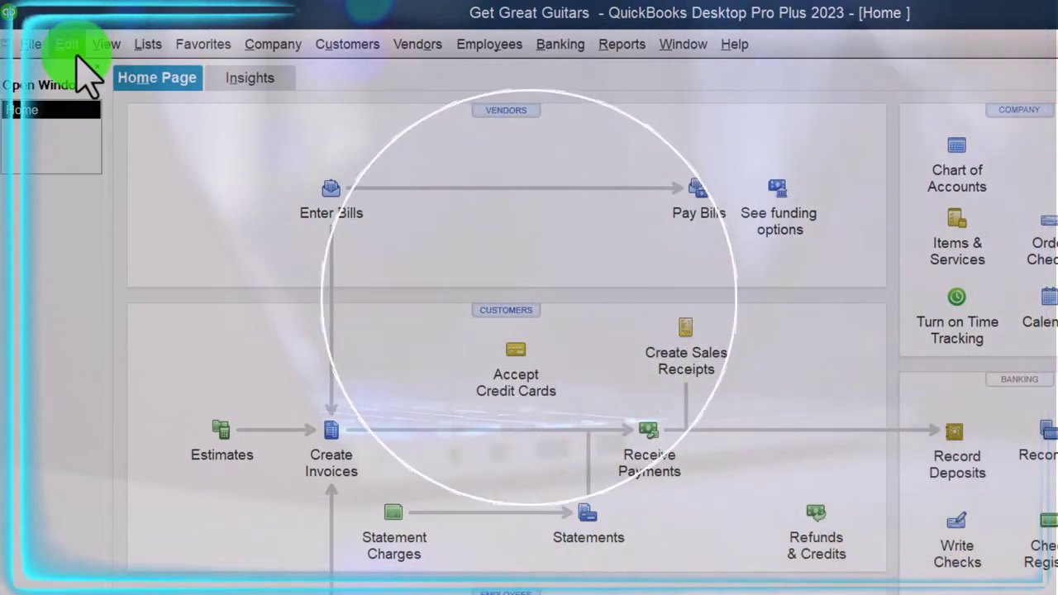
Bring back the company preferences for Bills and compare the paying bills options with Pay Bills on the home page.
left_click(79, 56)
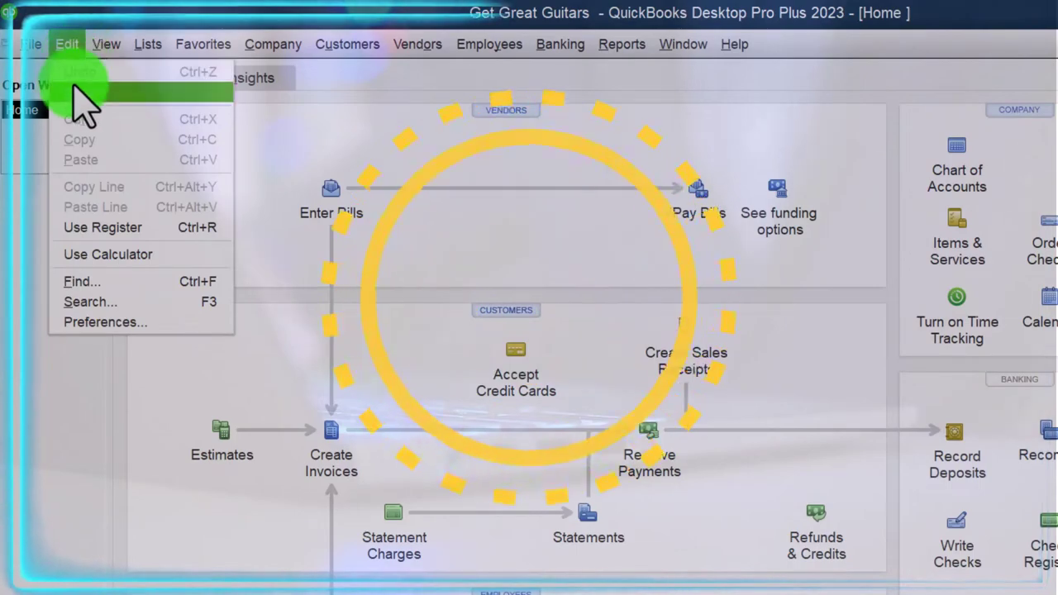
left_click(118, 322)
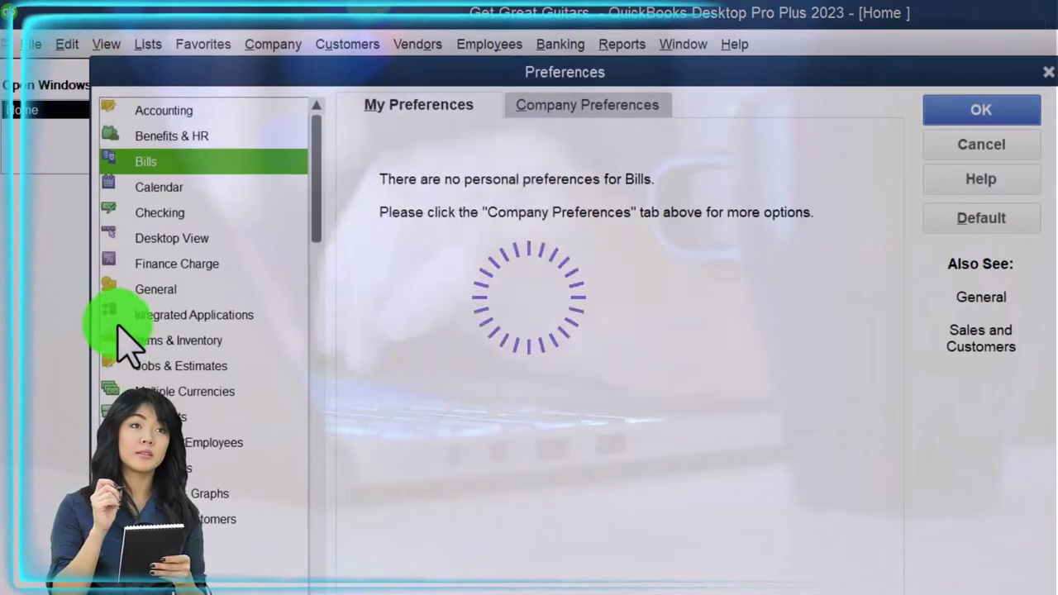
left_click(597, 114)
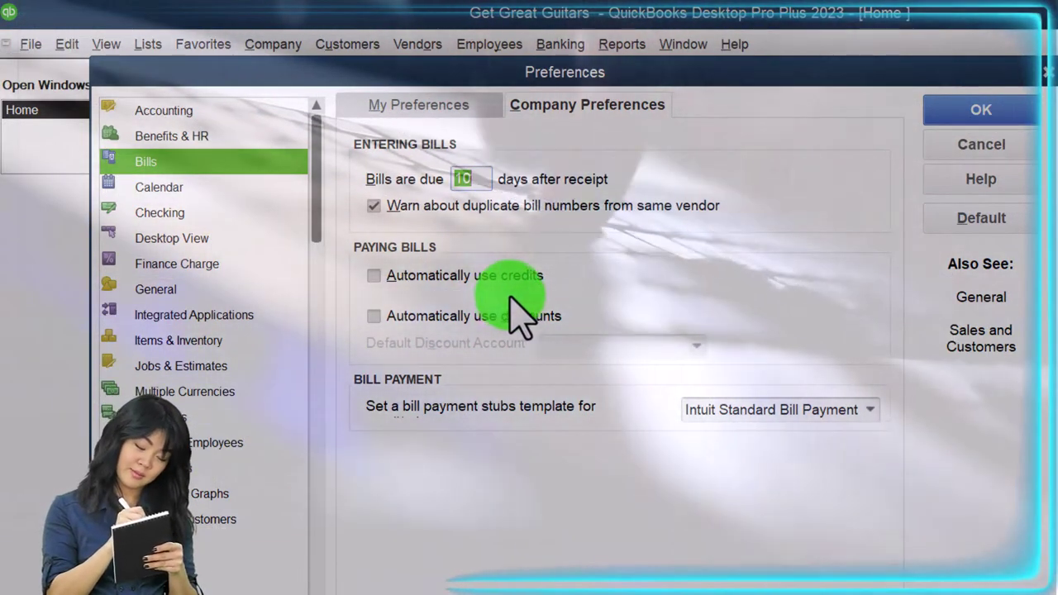
left_click(519, 310)
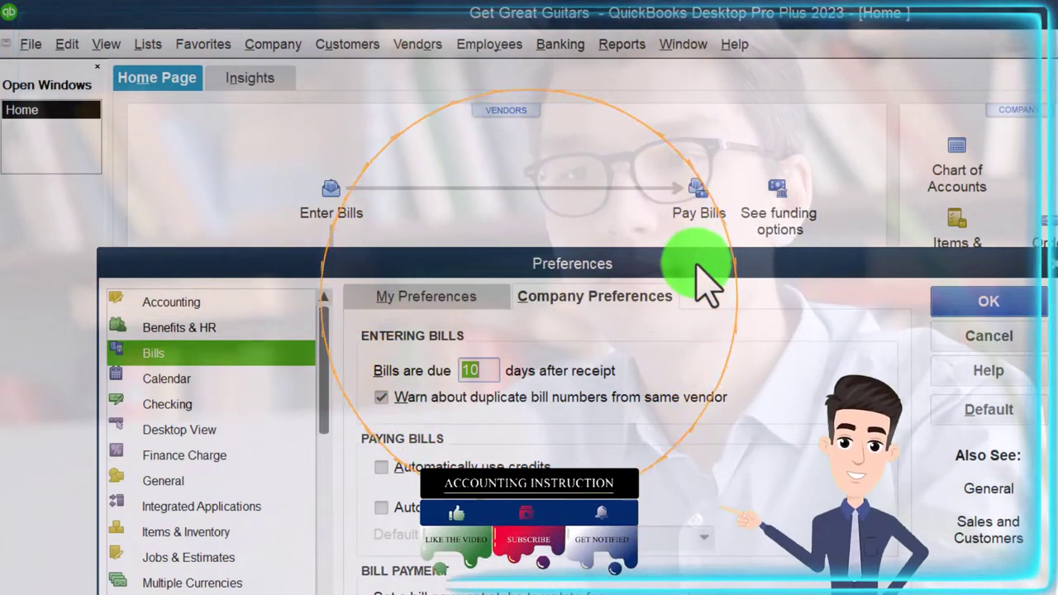
left_click_drag(697, 266, 709, 88)
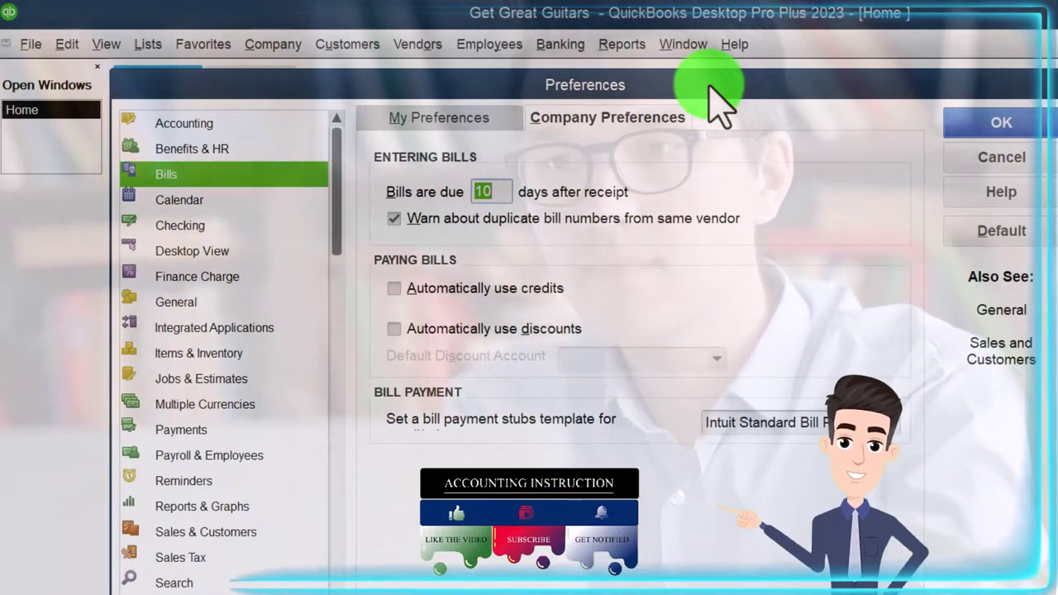
Try turning on automatic use of discounts, look through the default discount account choices, and turn the option back off.
left_click(395, 329)
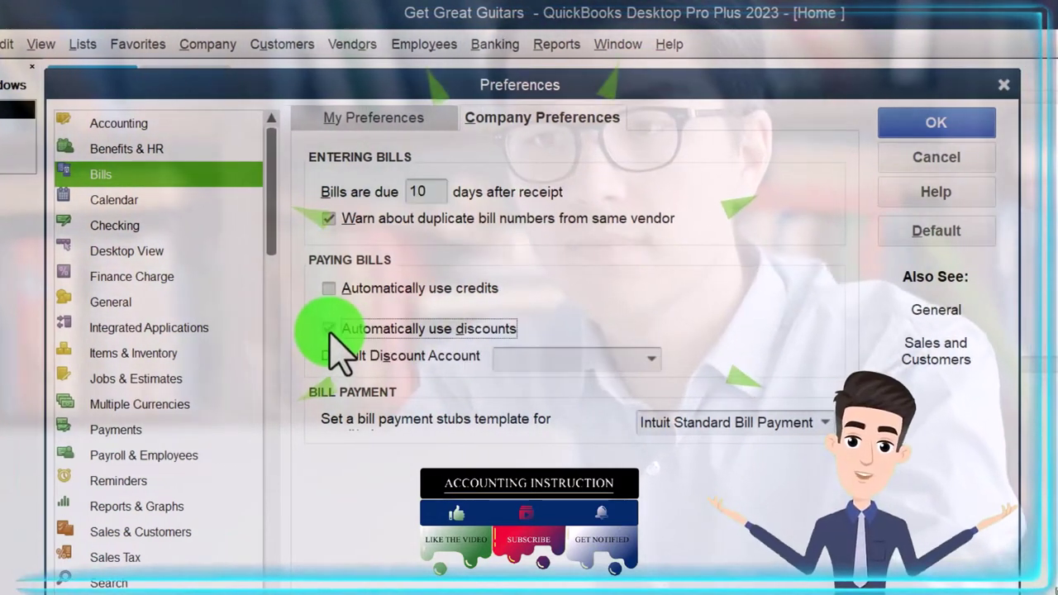
left_click(653, 359)
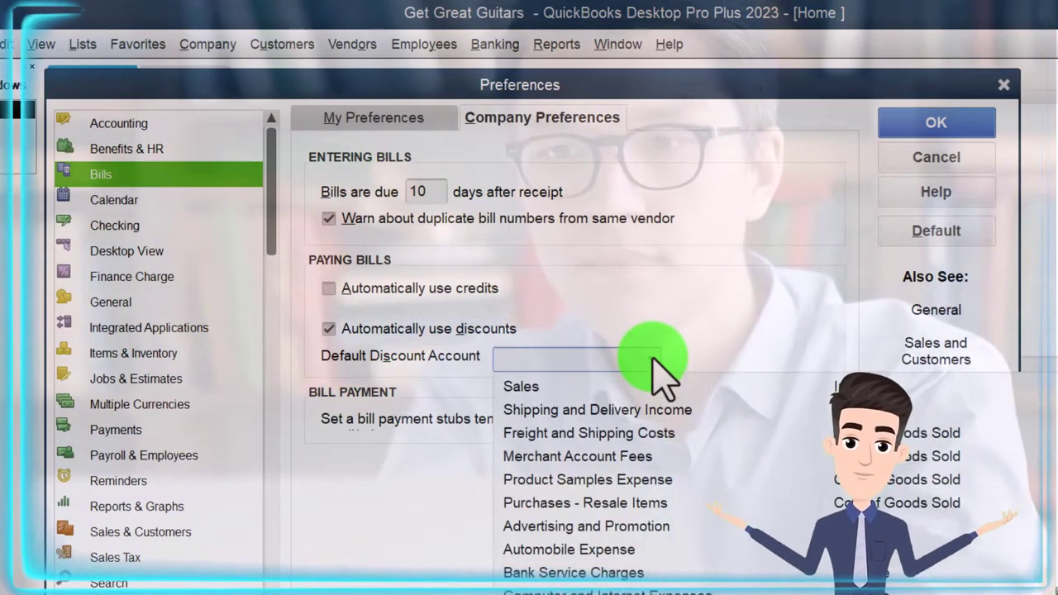
left_click(653, 359)
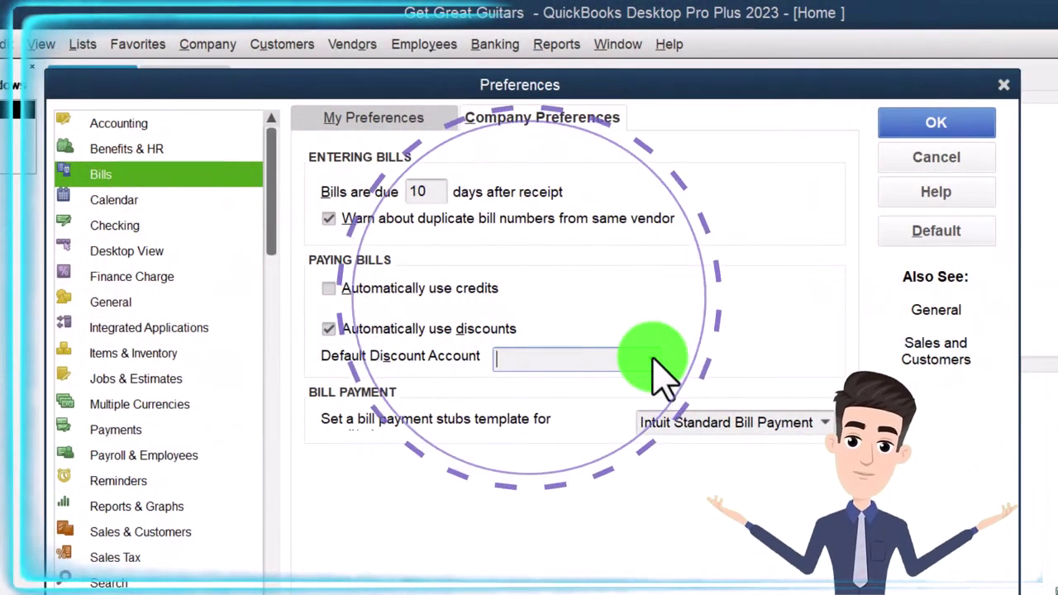
left_click(653, 359)
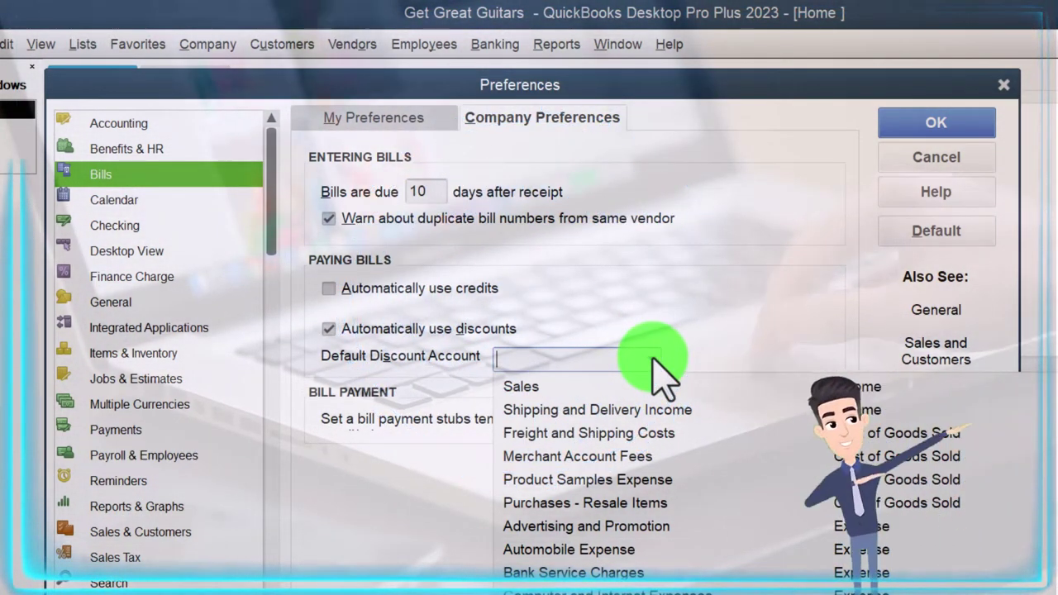
left_click(609, 314)
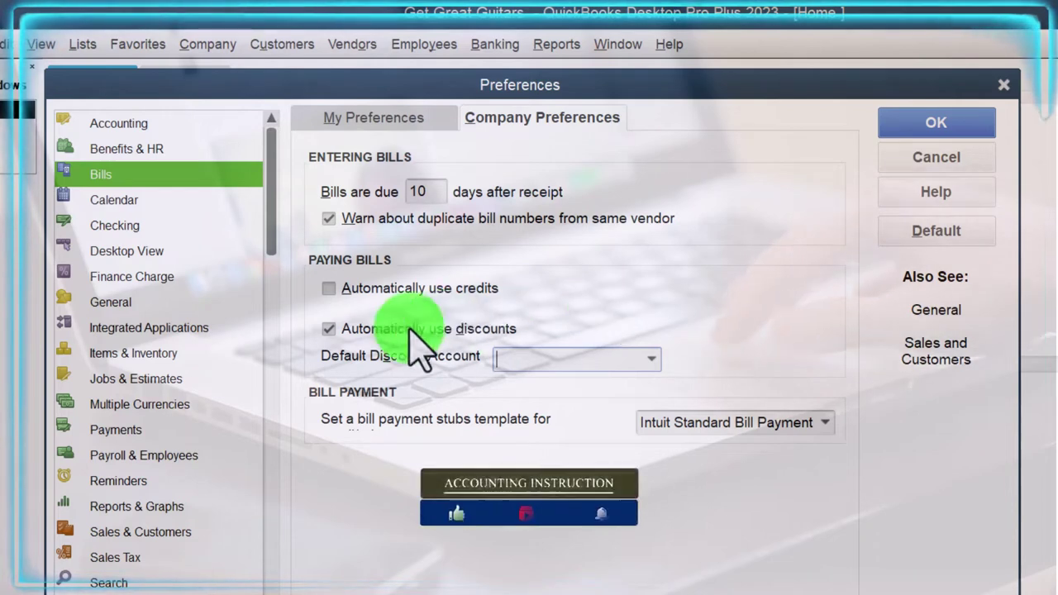
left_click(328, 329)
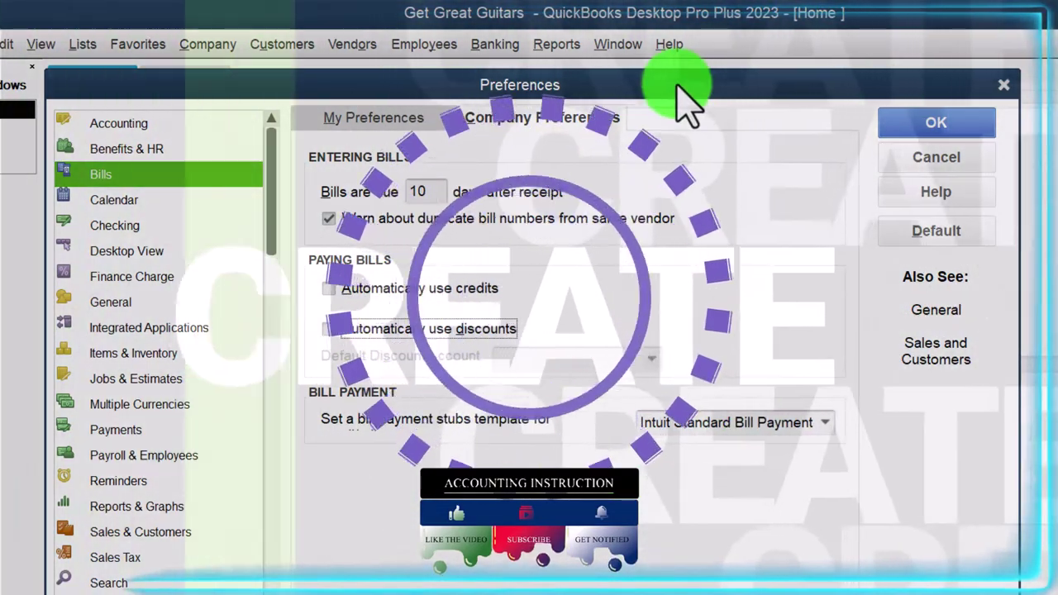
left_click_drag(685, 93, 703, 260)
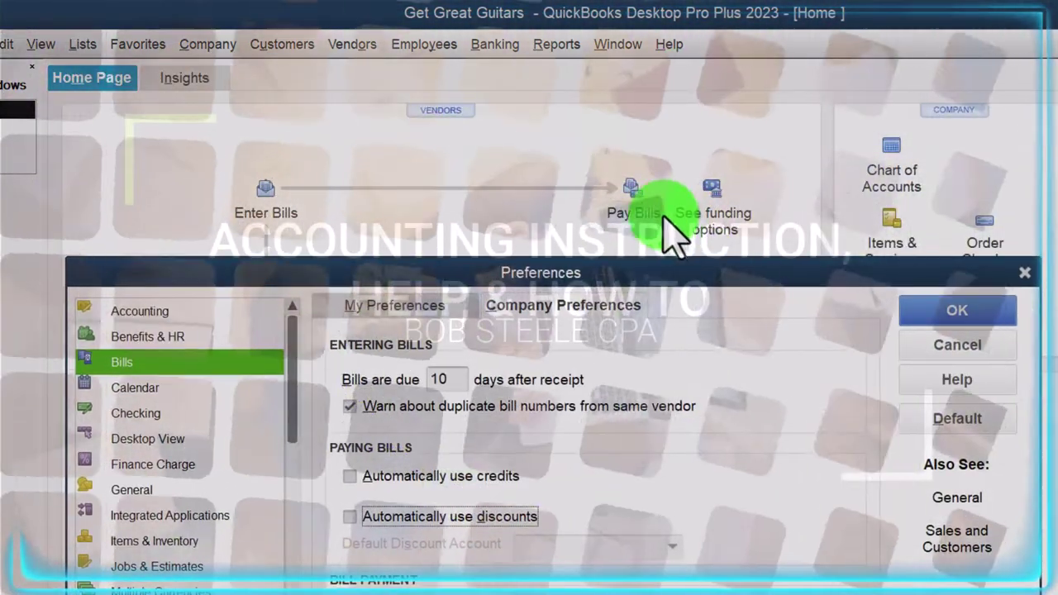
Move the preferences dialog up and review the personal Calendar options for calendar view, weekly view and transactions to show.
left_click_drag(668, 221, 668, 99)
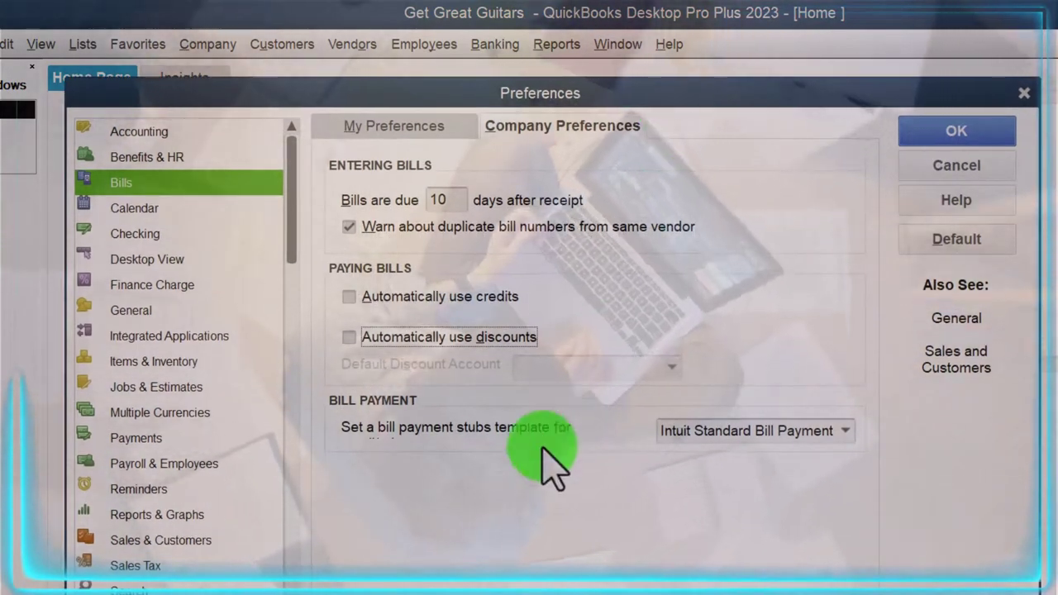
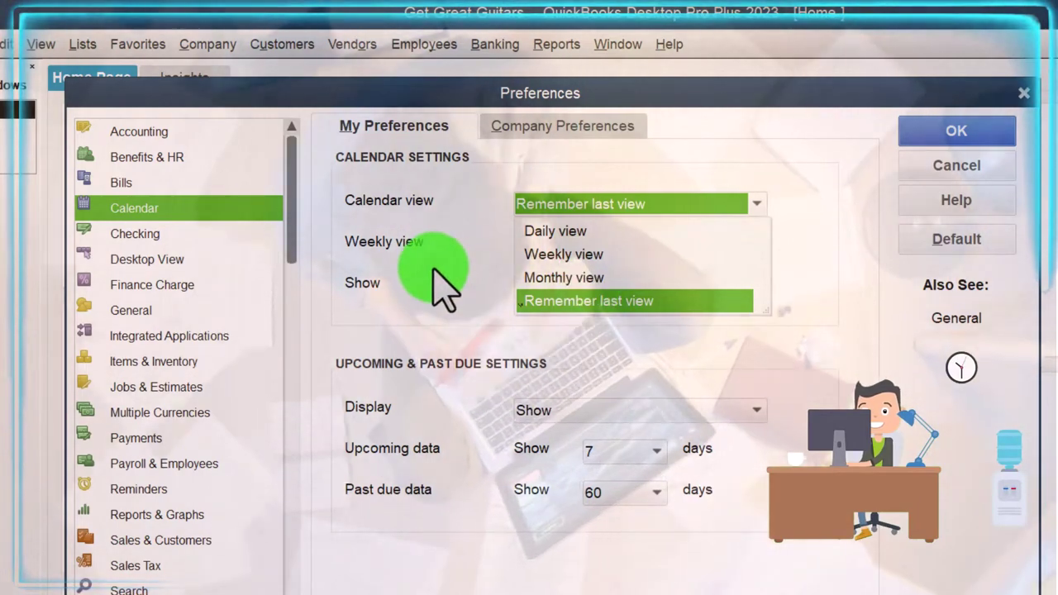
left_click(426, 263)
left_click(716, 253)
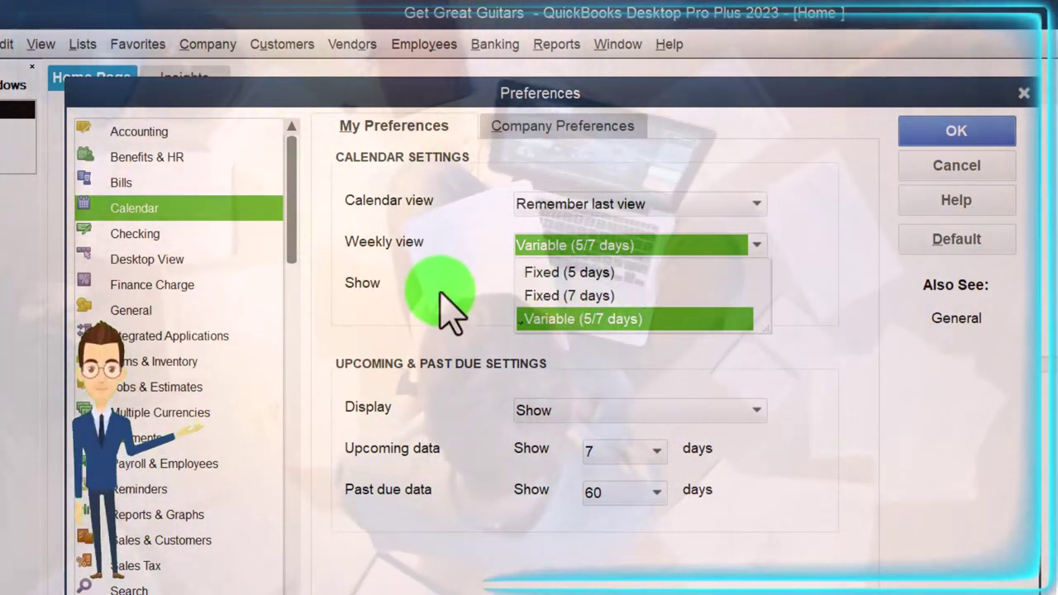
left_click(424, 317)
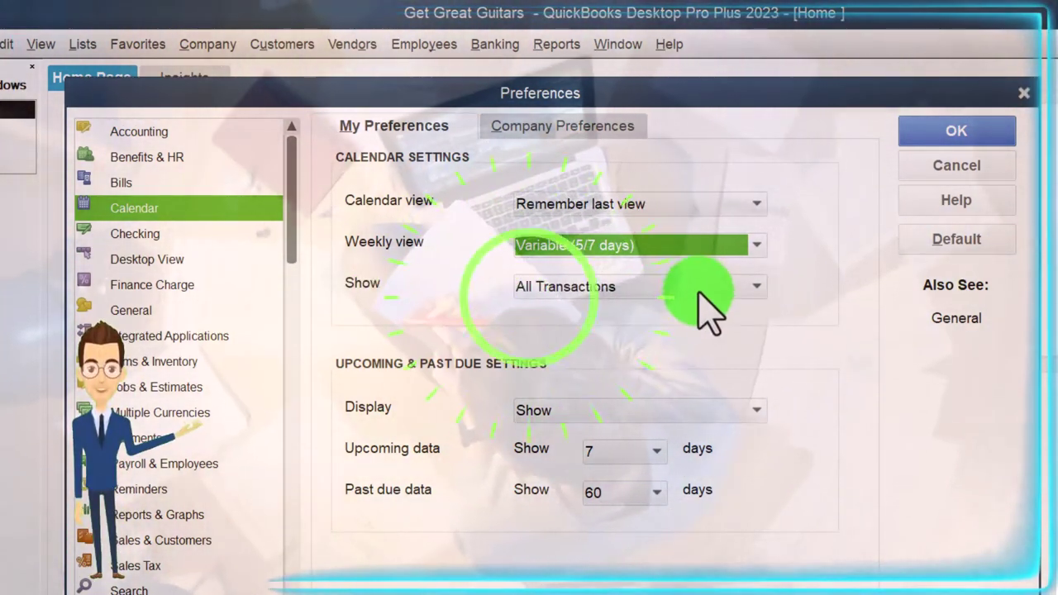
left_click(700, 289)
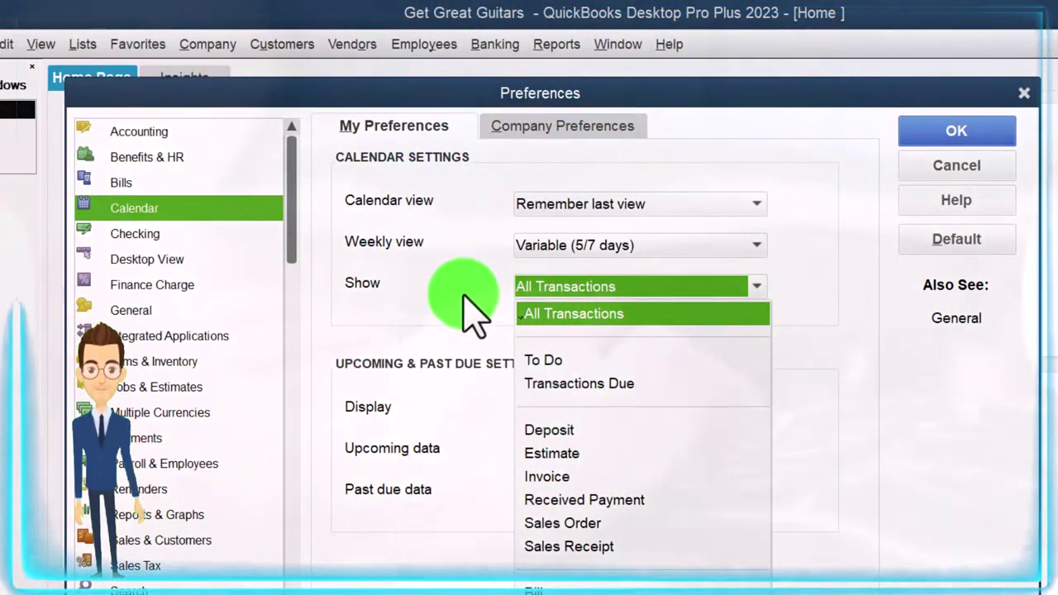
left_click(463, 307)
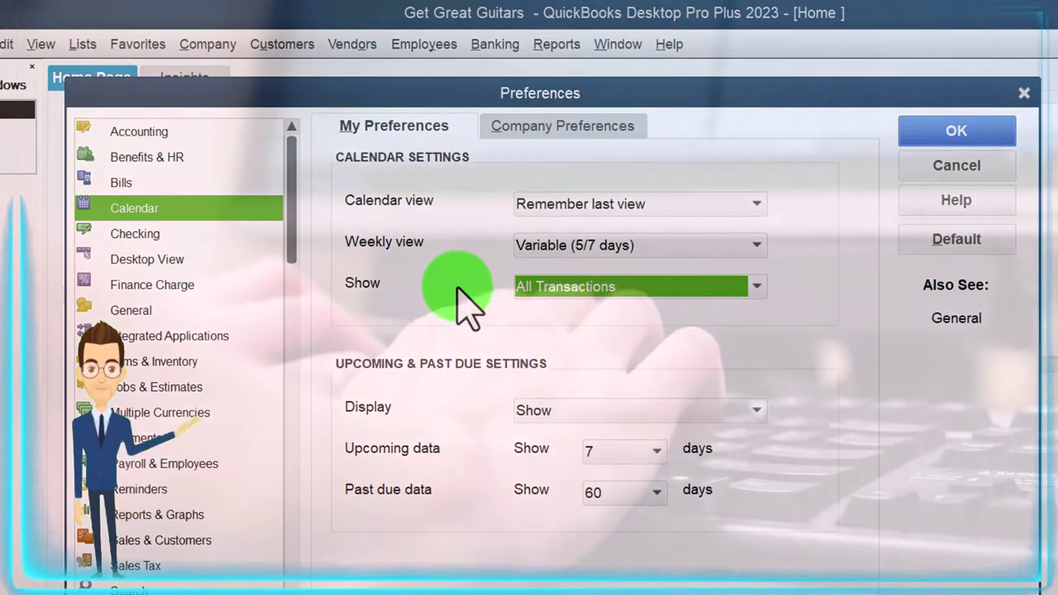
Look through the Calendar preferences' upcoming and past due settings, including the available day ranges.
left_click(569, 410)
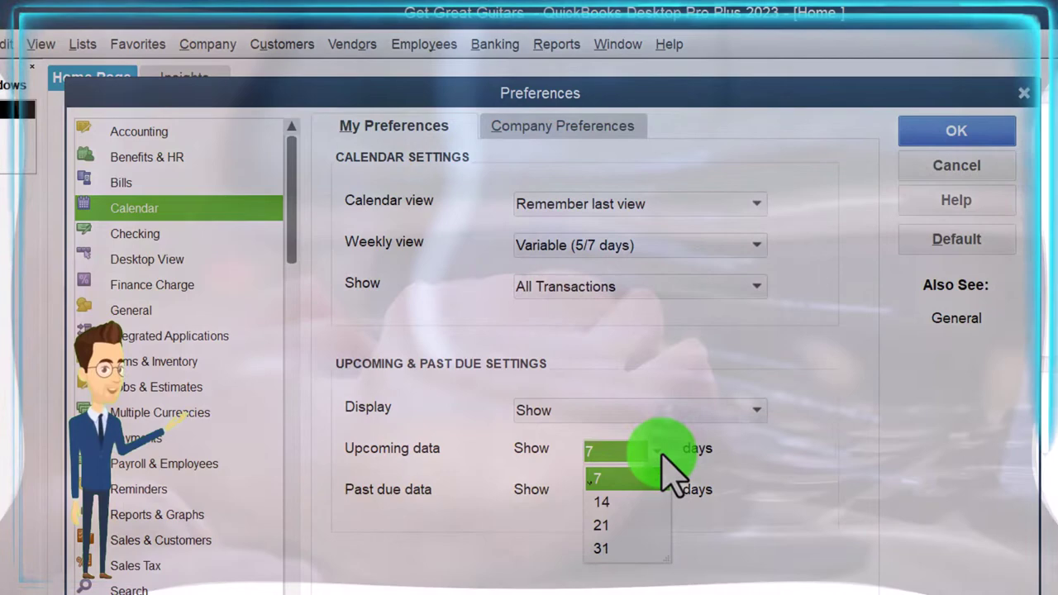
left_click(661, 456)
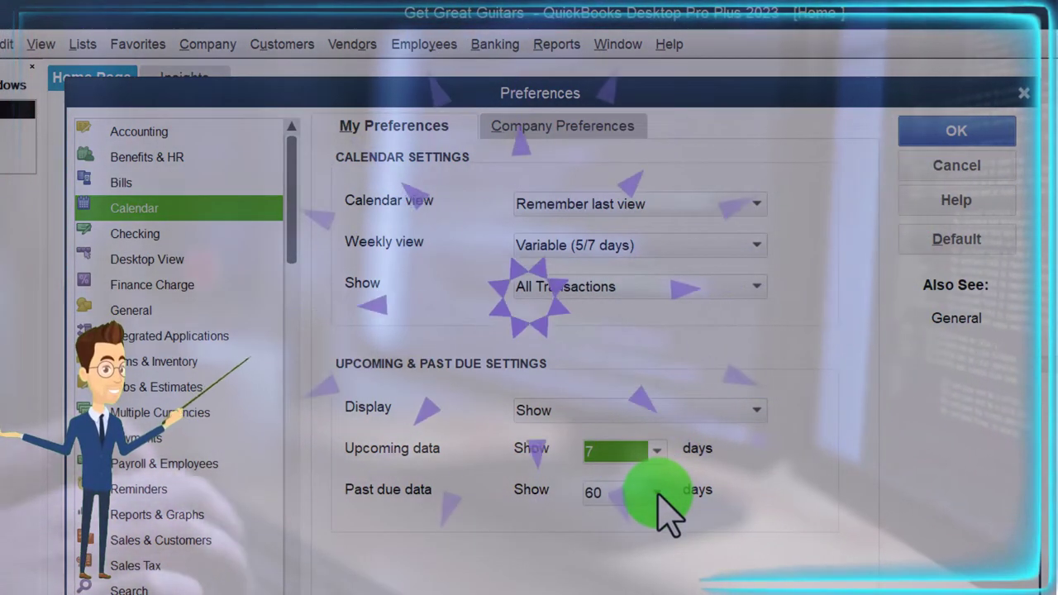
left_click(658, 493)
left_click(667, 513)
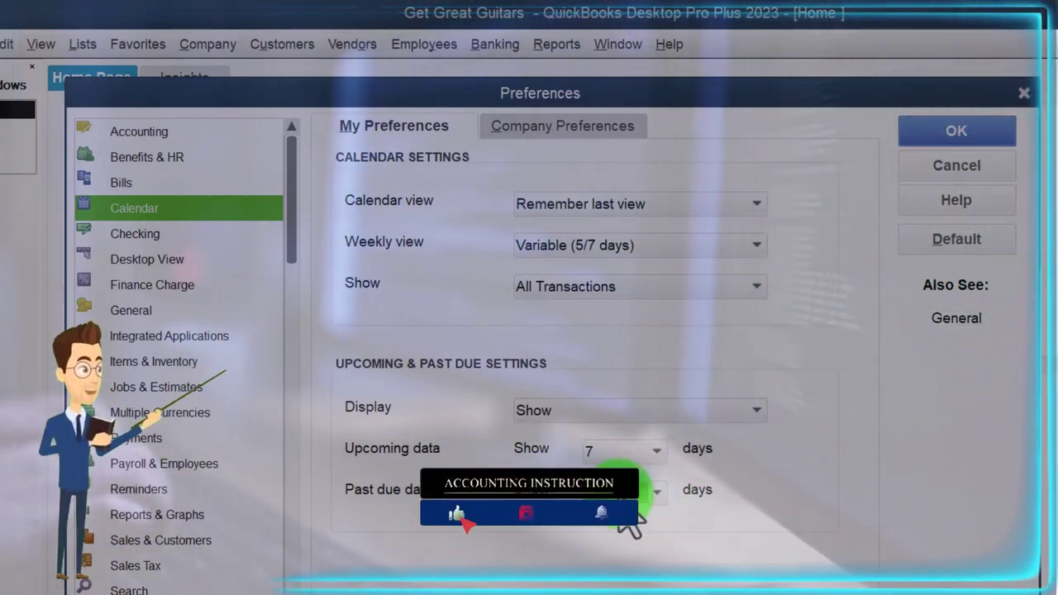
Close the preferences and view the company calendar from the home page, closing it when done.
left_click(1024, 93)
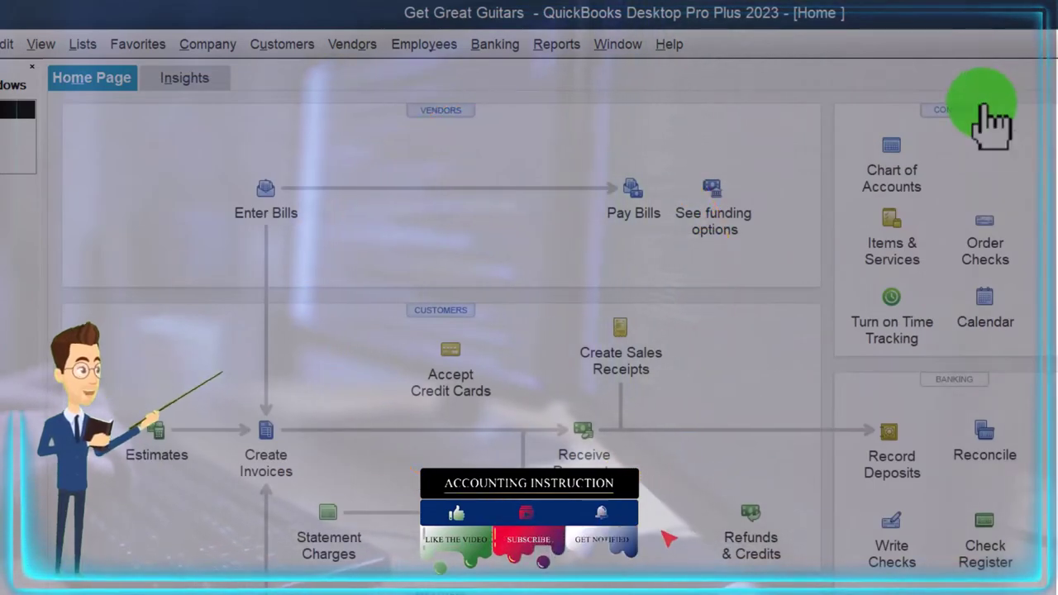
left_click(984, 304)
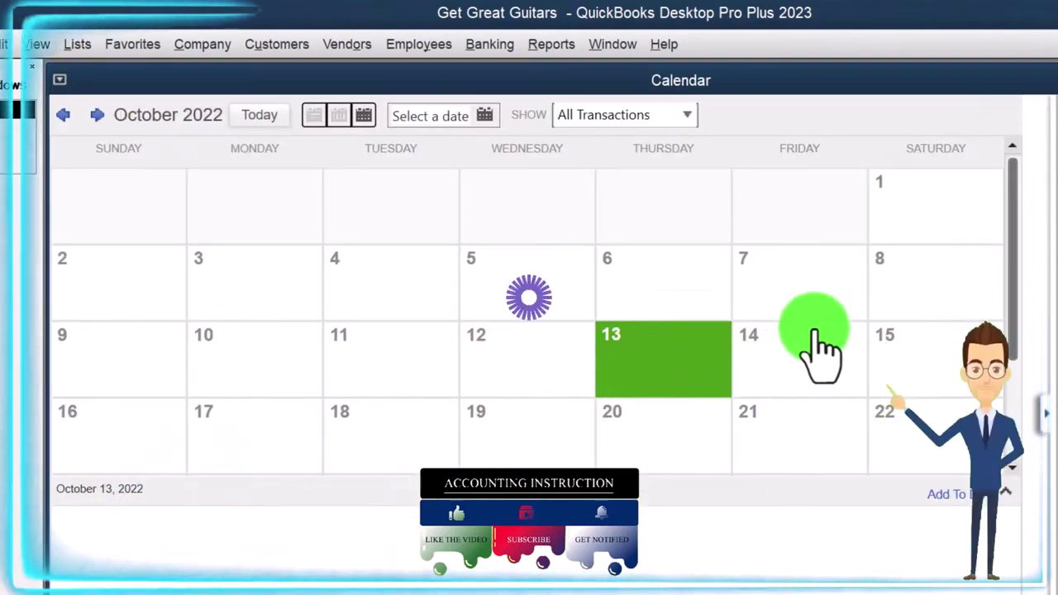
left_click(1043, 80)
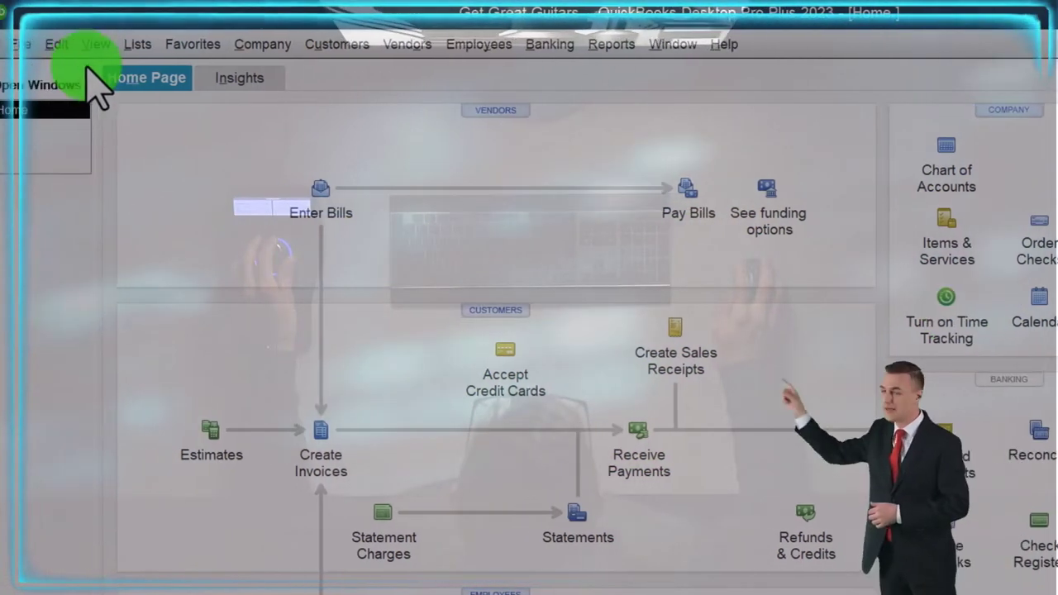
Reopen the preferences, review the personal Checking options for default accounts, and close the dialog.
left_click(69, 44)
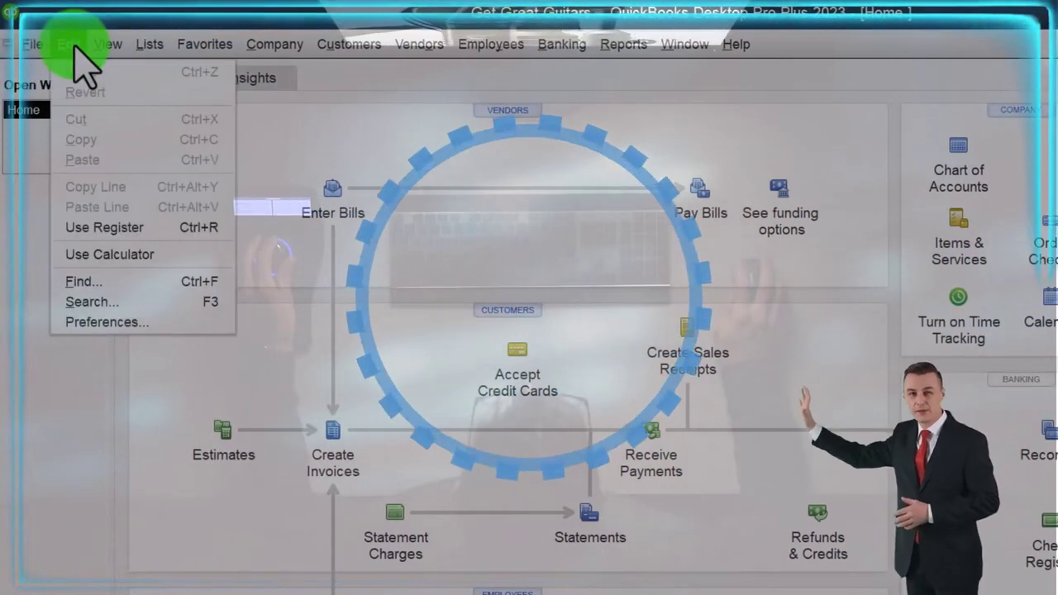
left_click(90, 322)
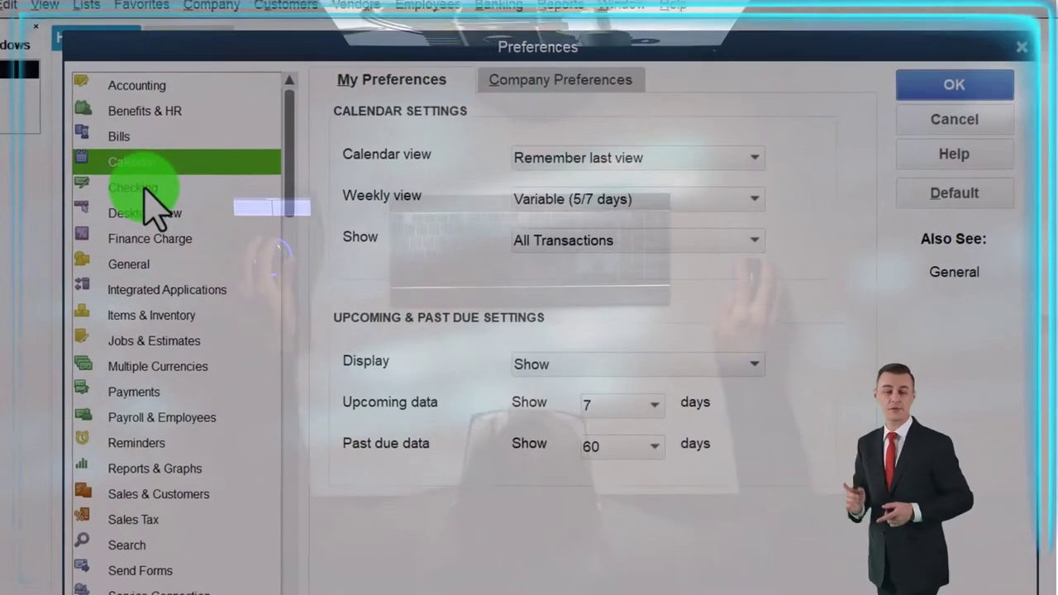
left_click(144, 188)
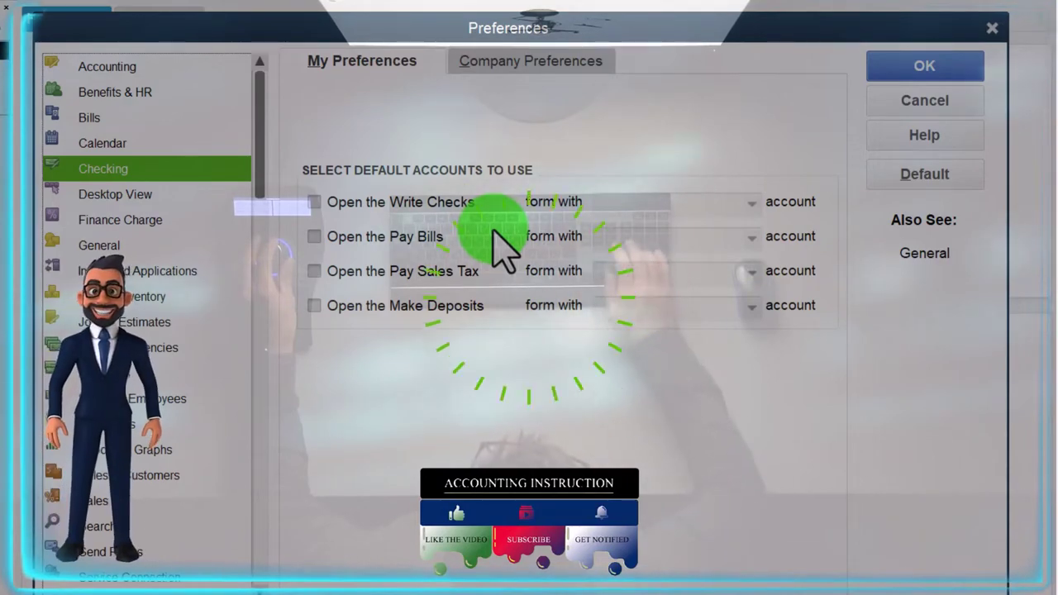
left_click(994, 31)
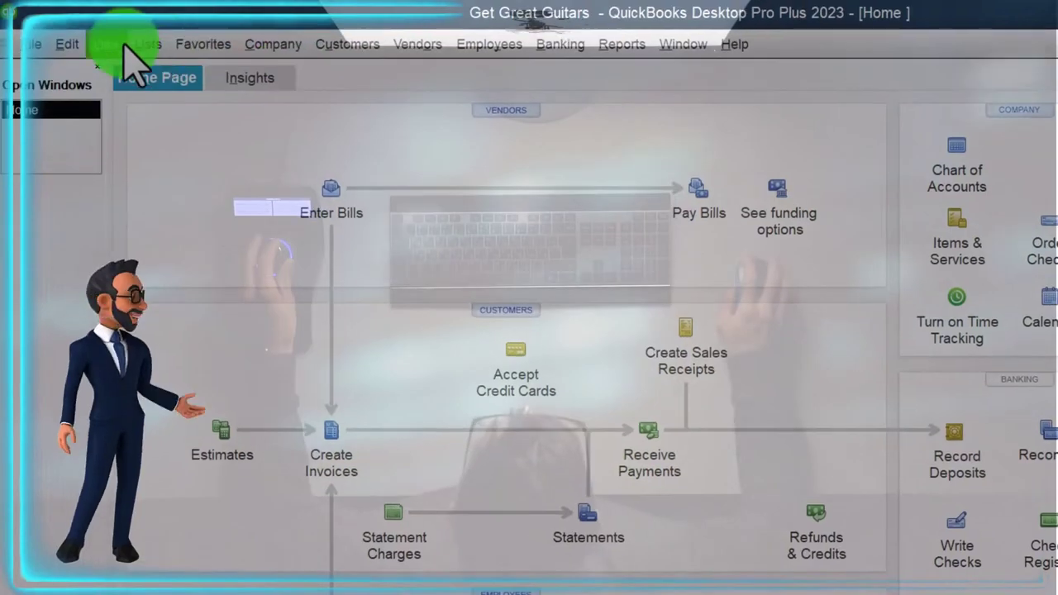
Open the chart of accounts and start adding a new account of type Bank.
left_click(146, 44)
left_click(151, 70)
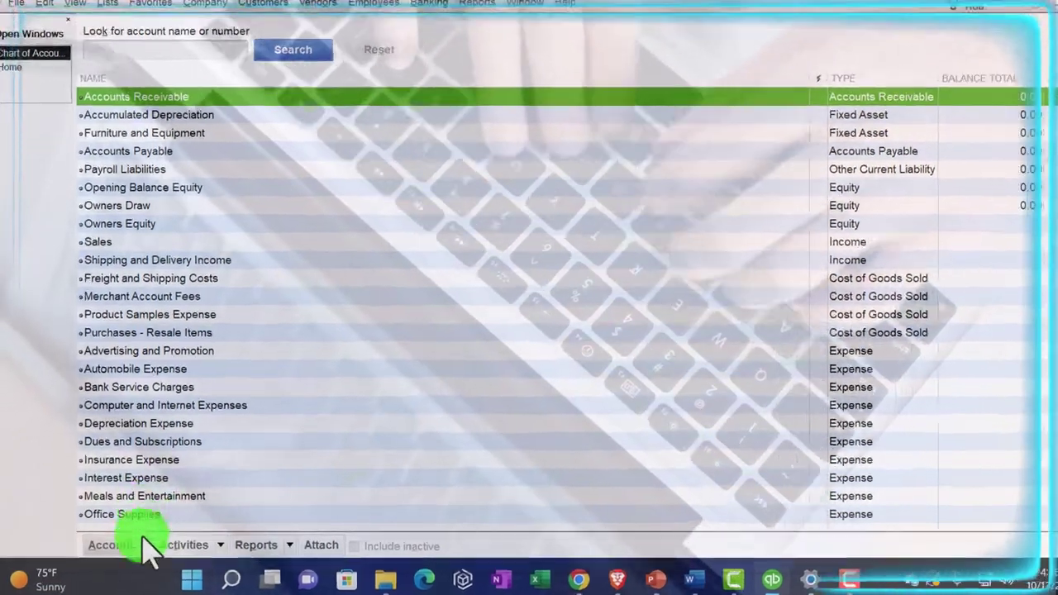
left_click(143, 543)
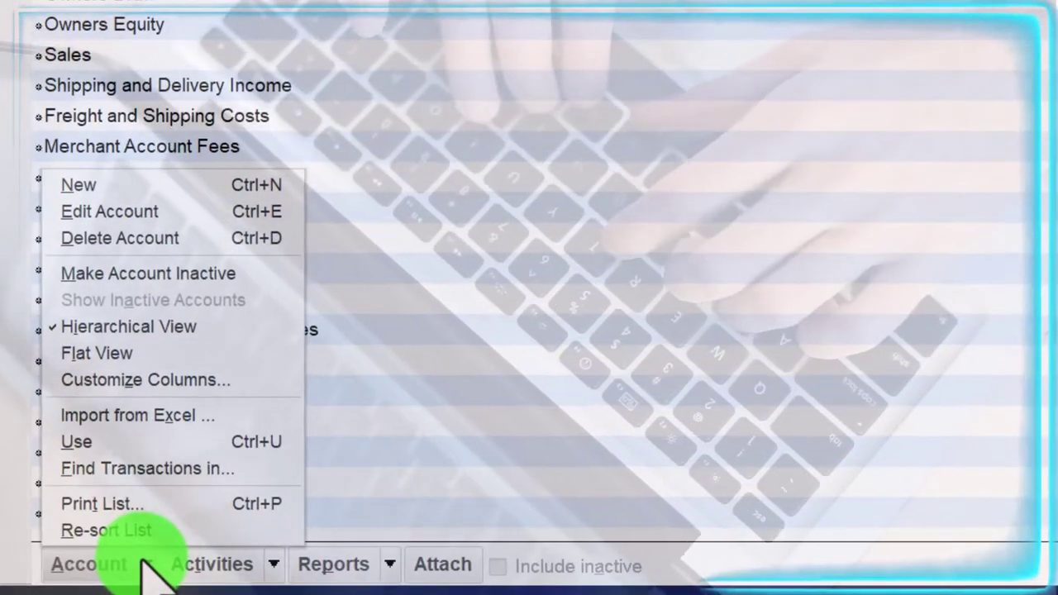
left_click(91, 185)
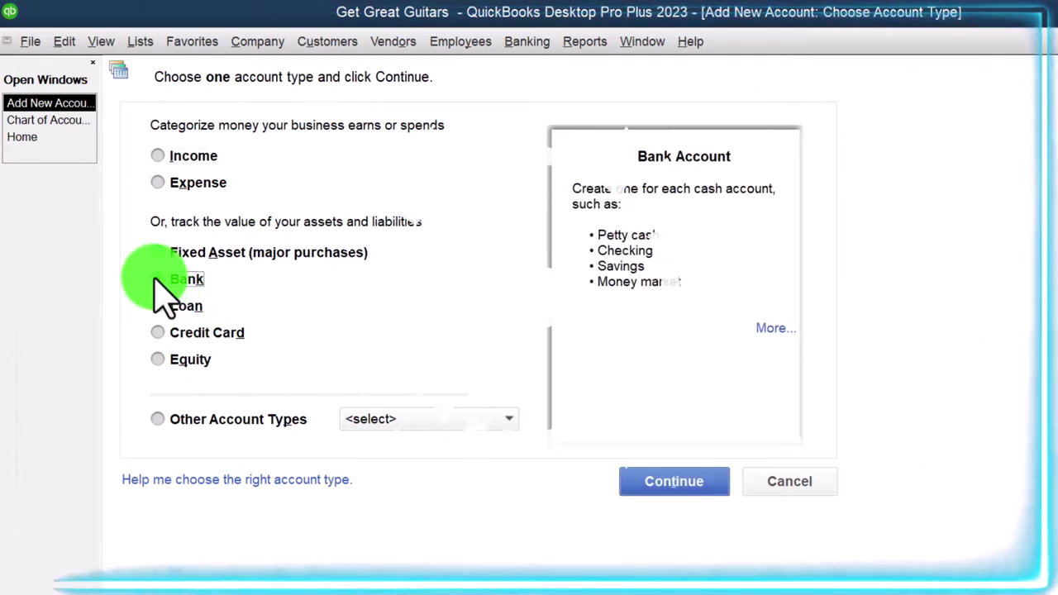
left_click(665, 483)
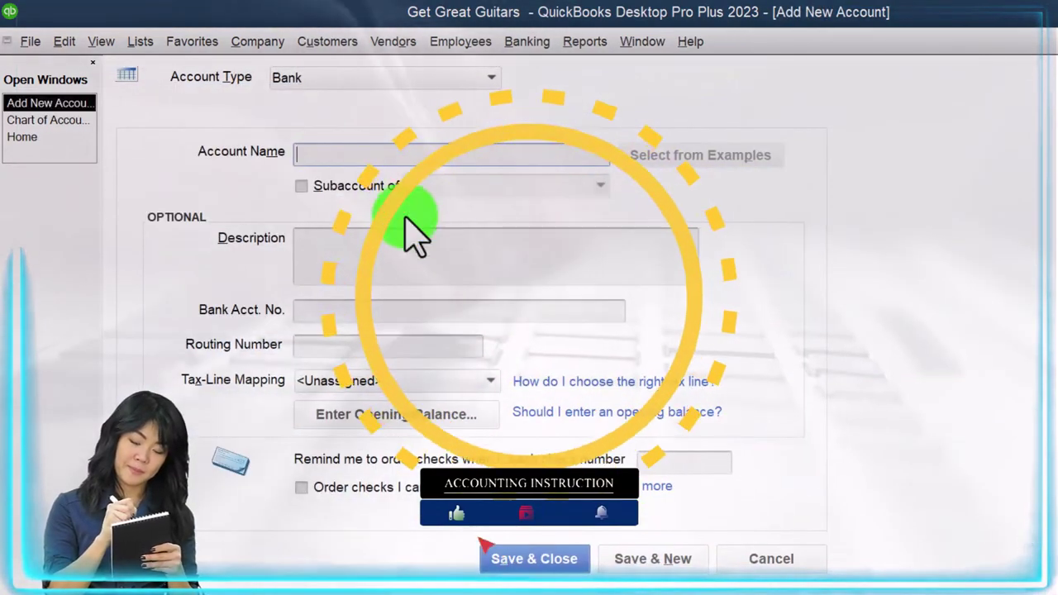
Name the new bank account Checking followed by its four identifying account digits.
left_click(338, 160)
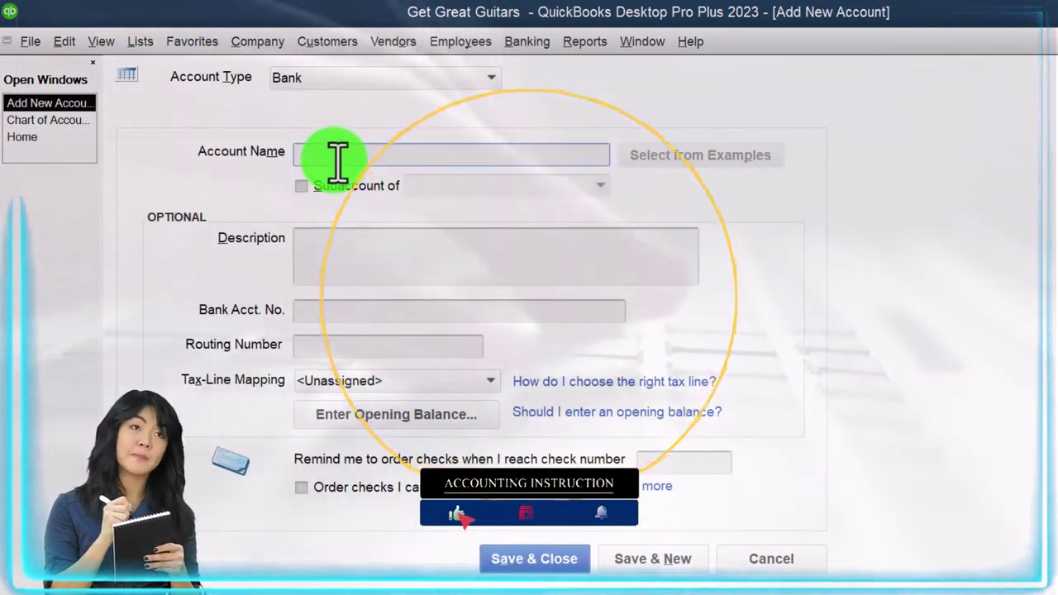
type("Checking")
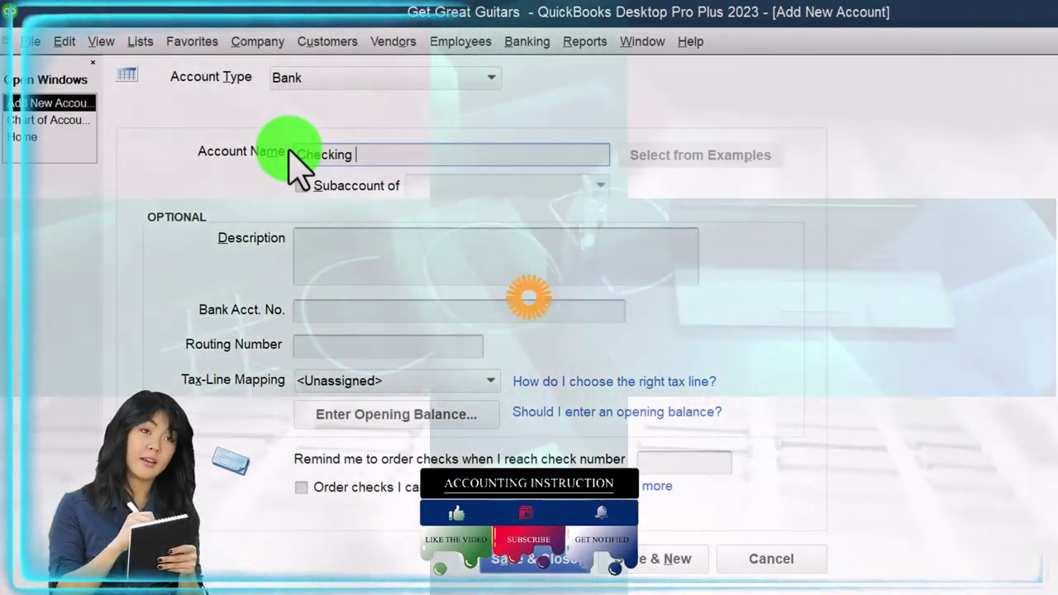
type(" 5434")
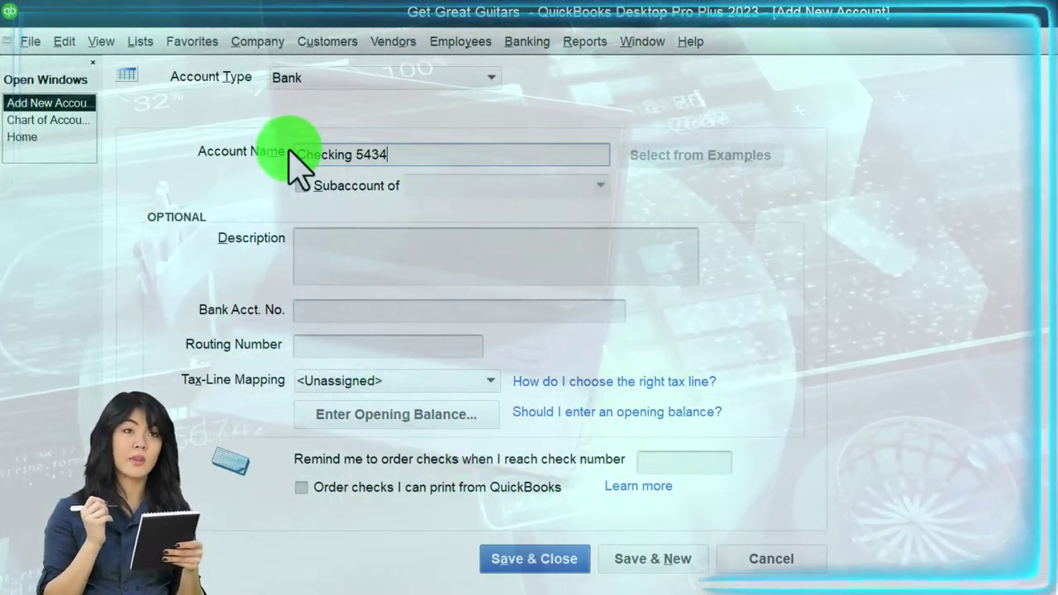
double_click(376, 157)
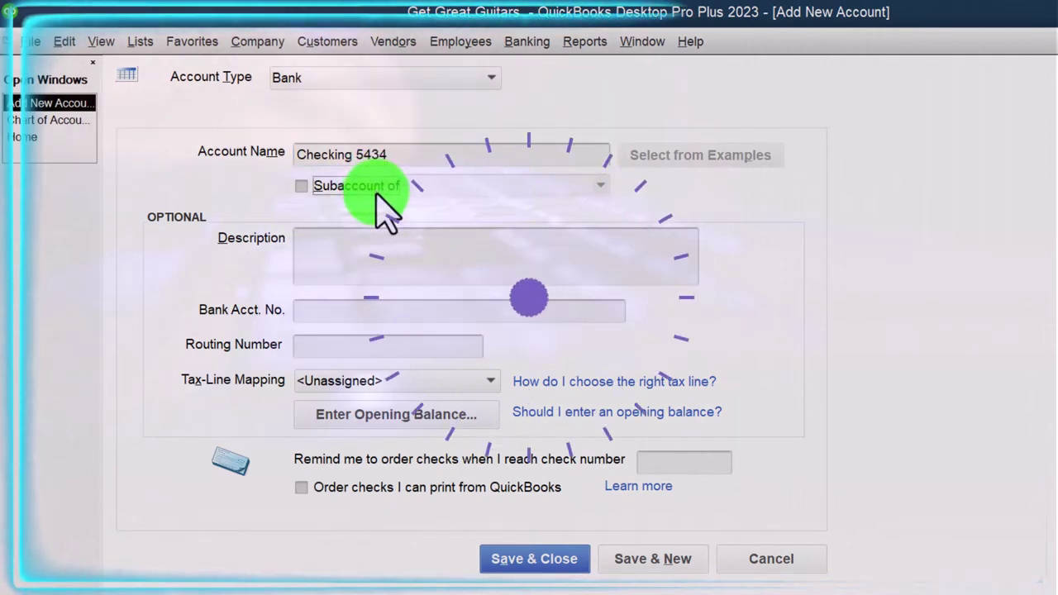
Save the new account with its optional fields left blank and dismiss the bank feed setup offer.
left_click(345, 258)
key("Tab")
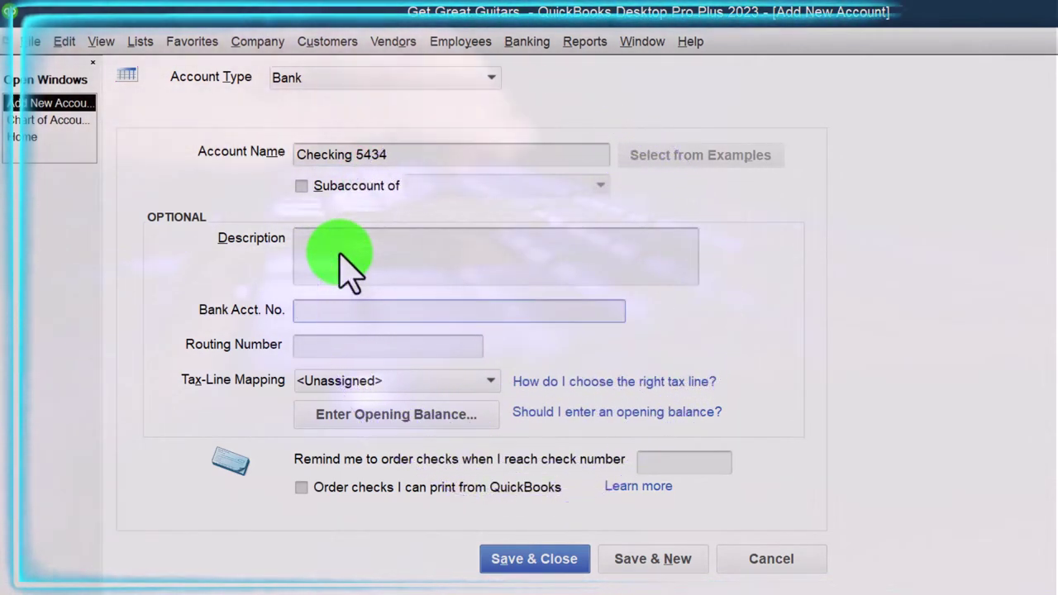
key("Tab")
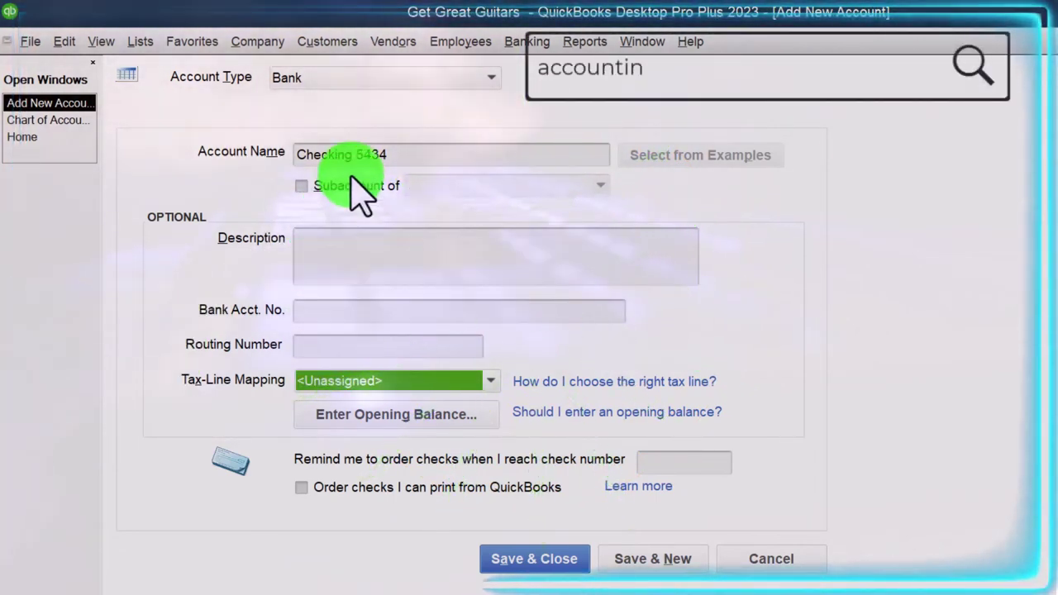
key("Tab")
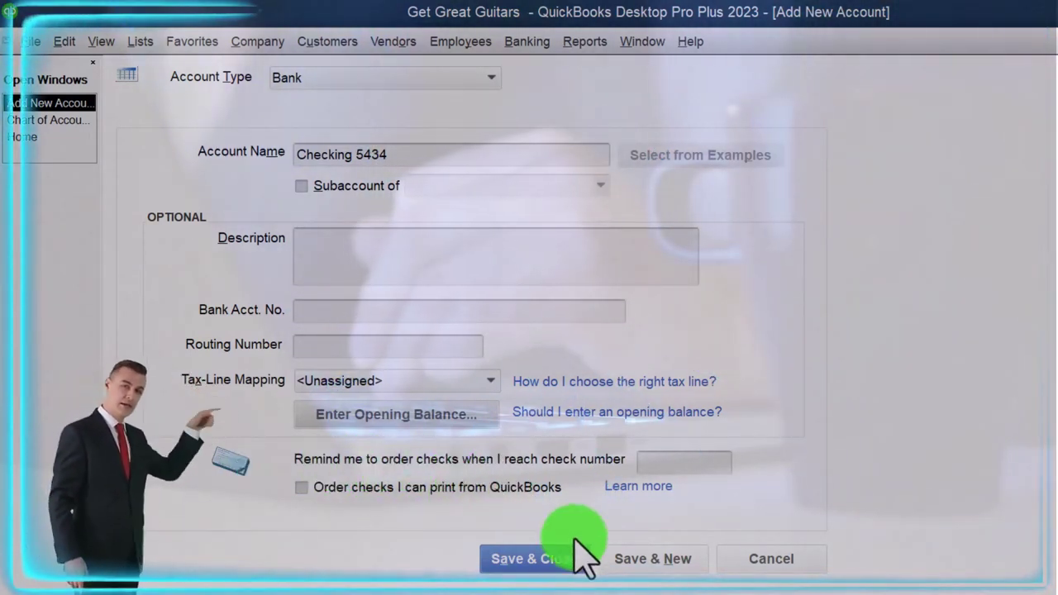
left_click(556, 565)
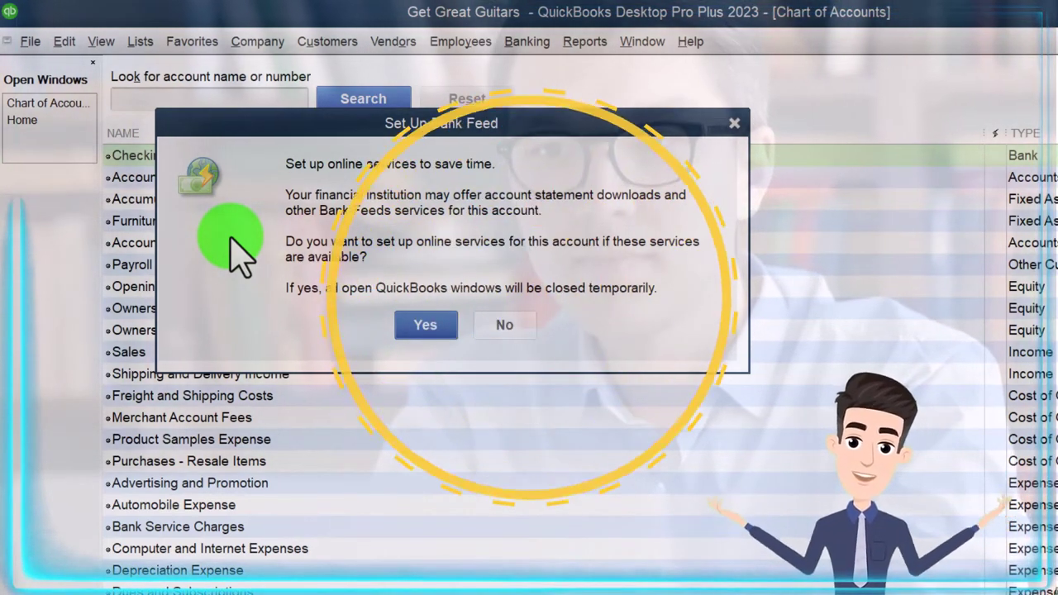
left_click(734, 124)
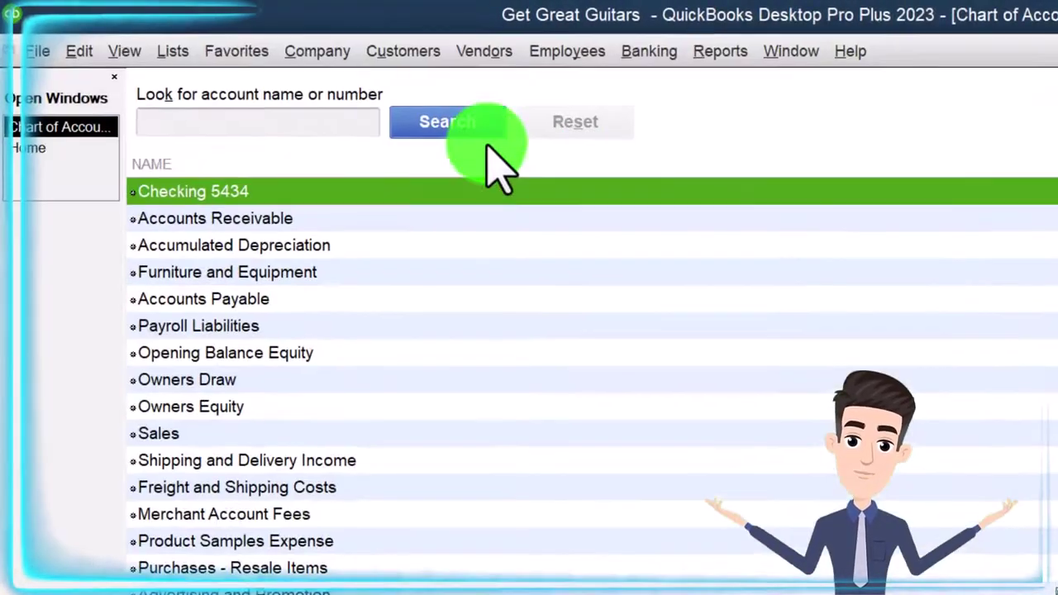
In the personal Checking preferences, make the new checking account the default for the Write Checks and Pay Bills forms.
left_click(79, 52)
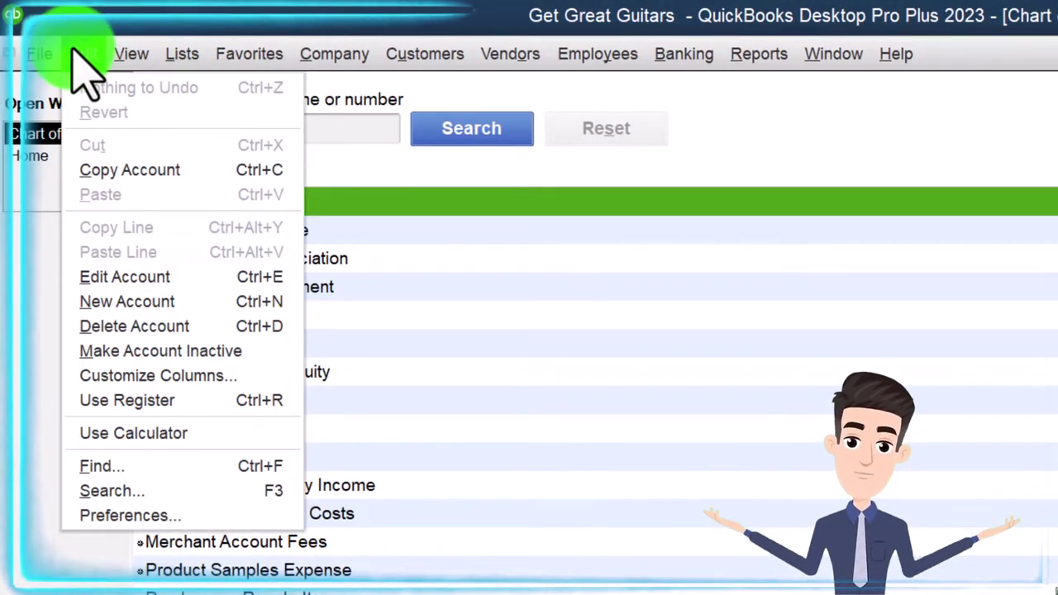
left_click(139, 515)
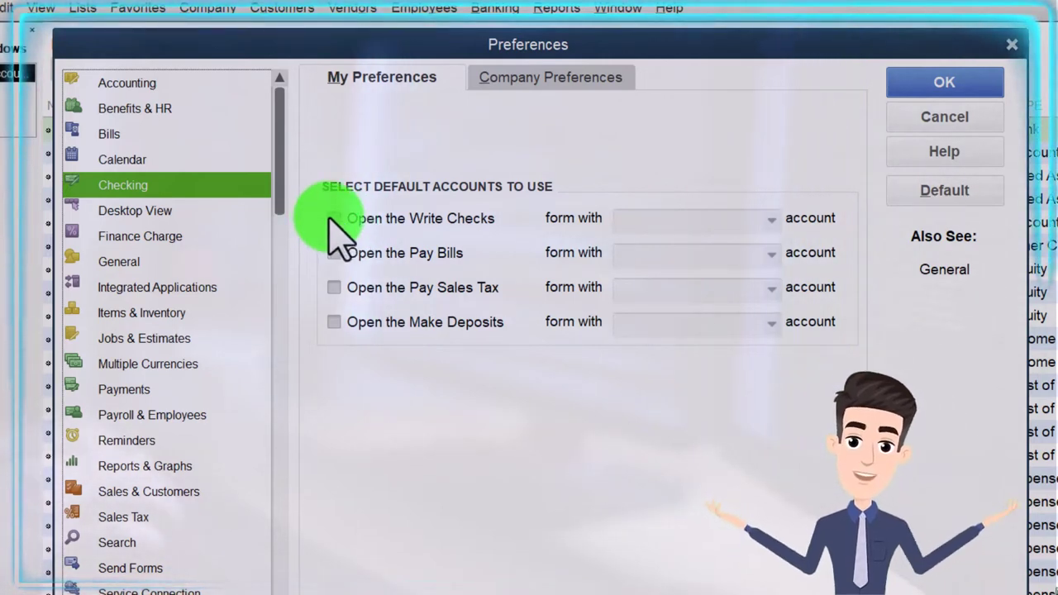
left_click(333, 218)
left_click(770, 221)
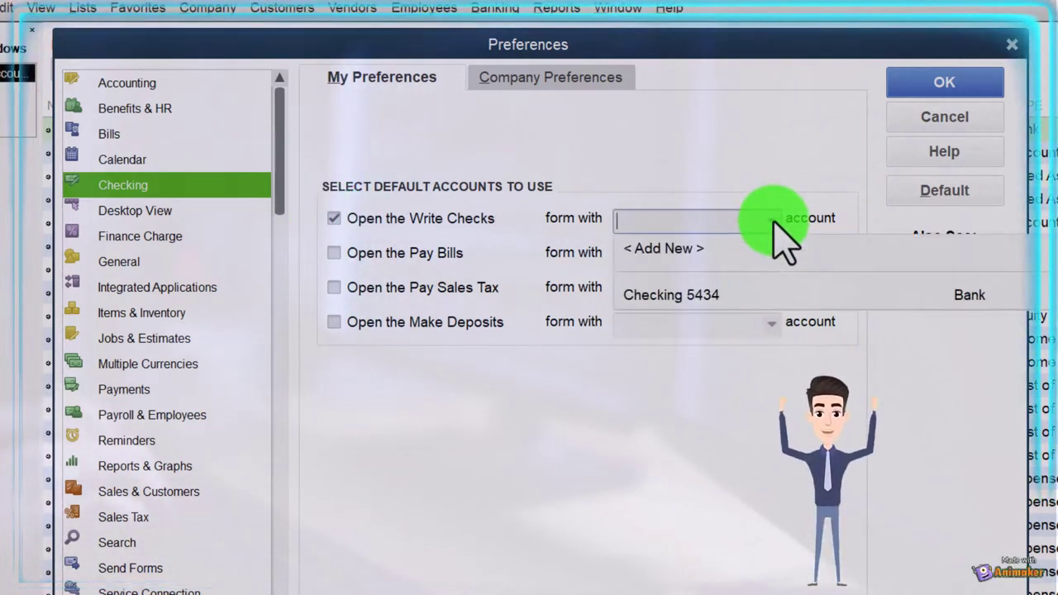
left_click(685, 295)
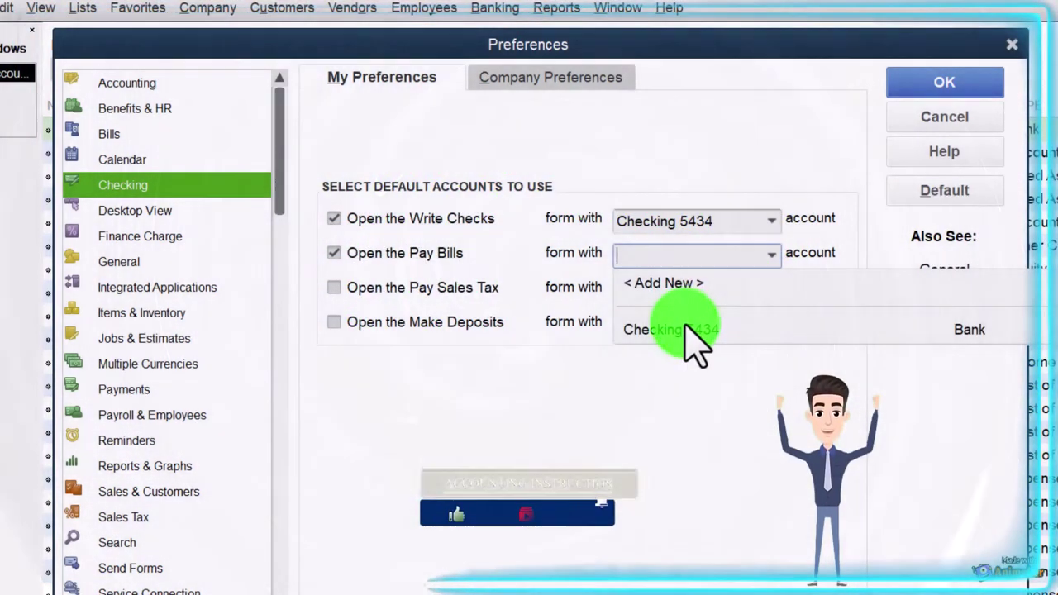
left_click(686, 329)
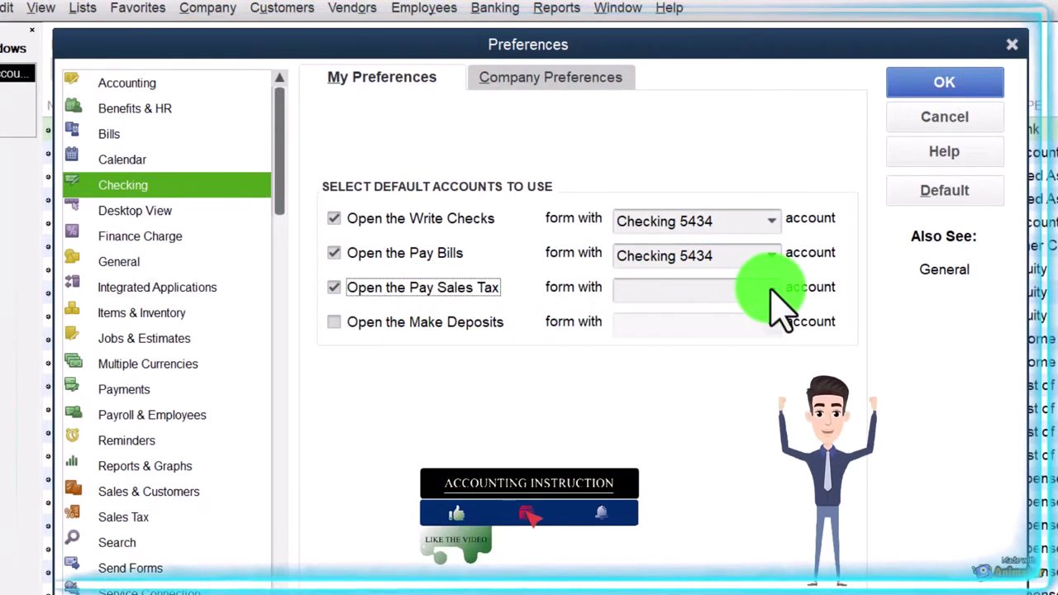
Set the same checking account as default for Pay Sales Tax and Make Deposits, review the company Checking options, and save the preferences.
left_click(688, 363)
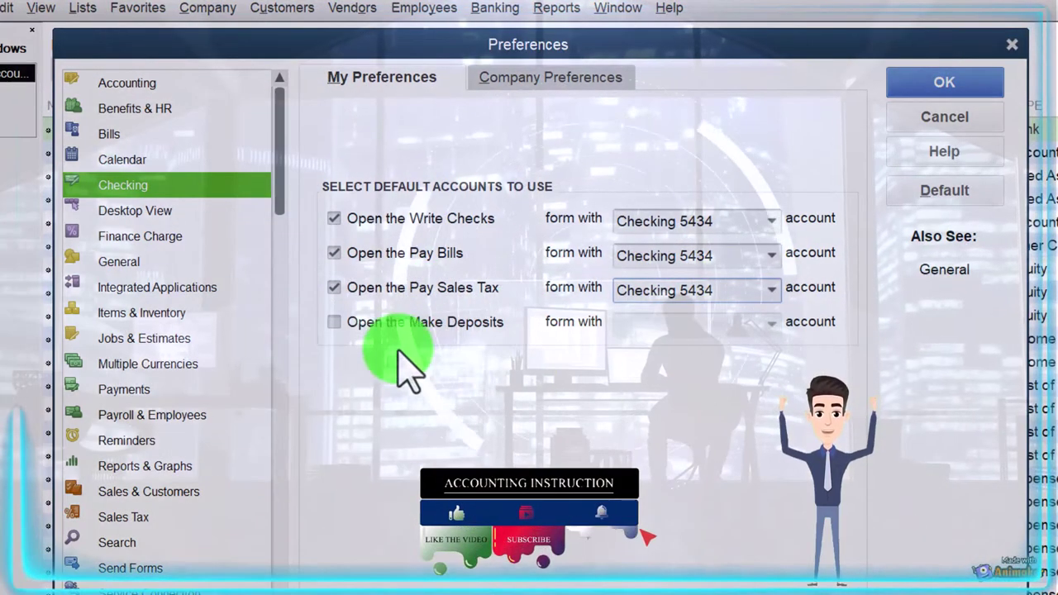
left_click(330, 322)
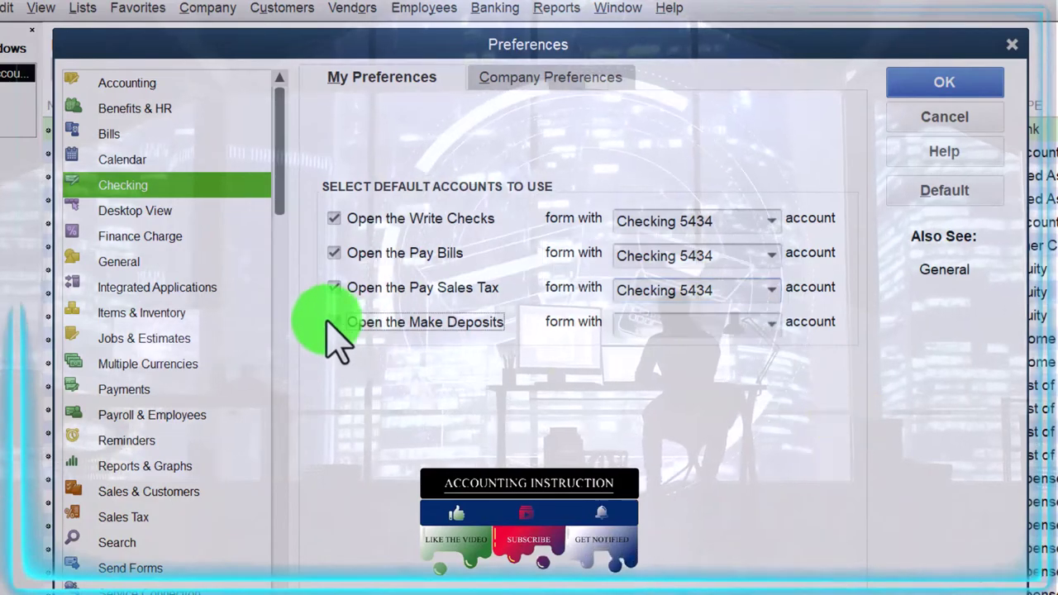
left_click(768, 323)
left_click(689, 400)
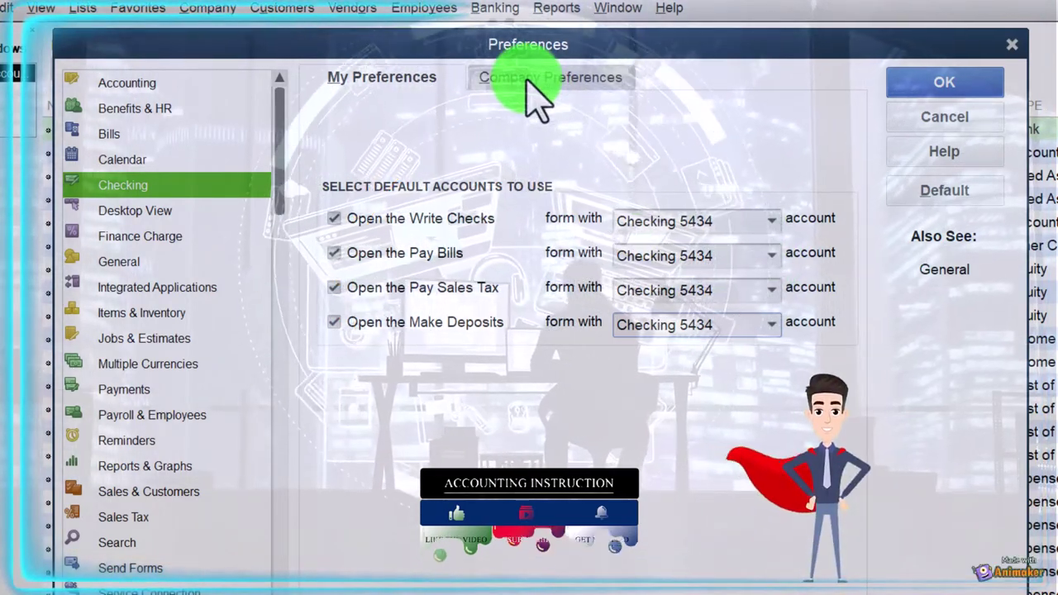
left_click(527, 83)
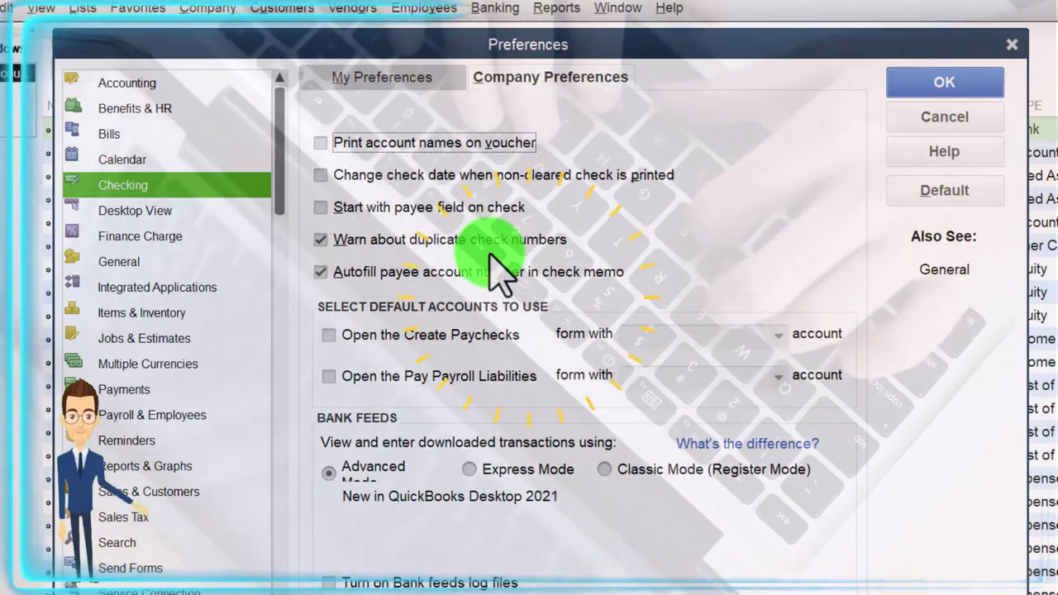
left_click(928, 86)
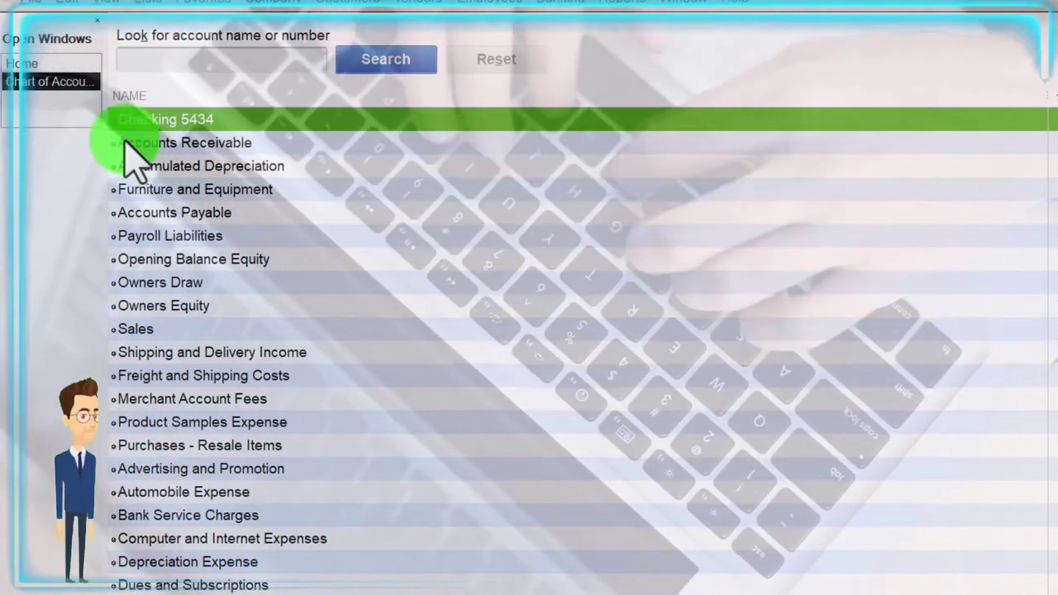
Return to the home page and open the Write Checks form to examine its bank account, date and payee fields.
left_click(37, 66)
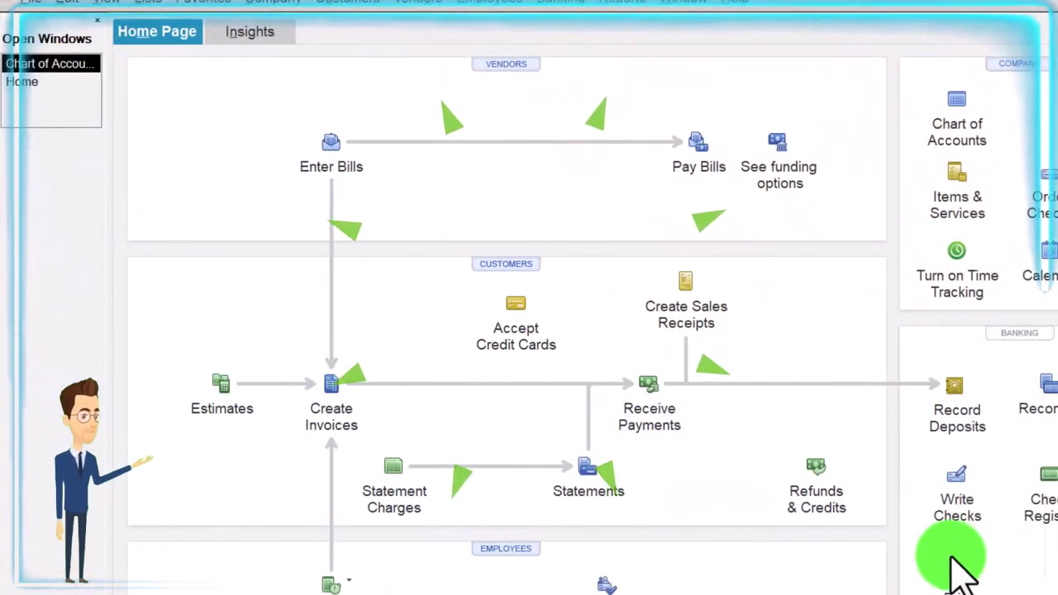
left_click(963, 496)
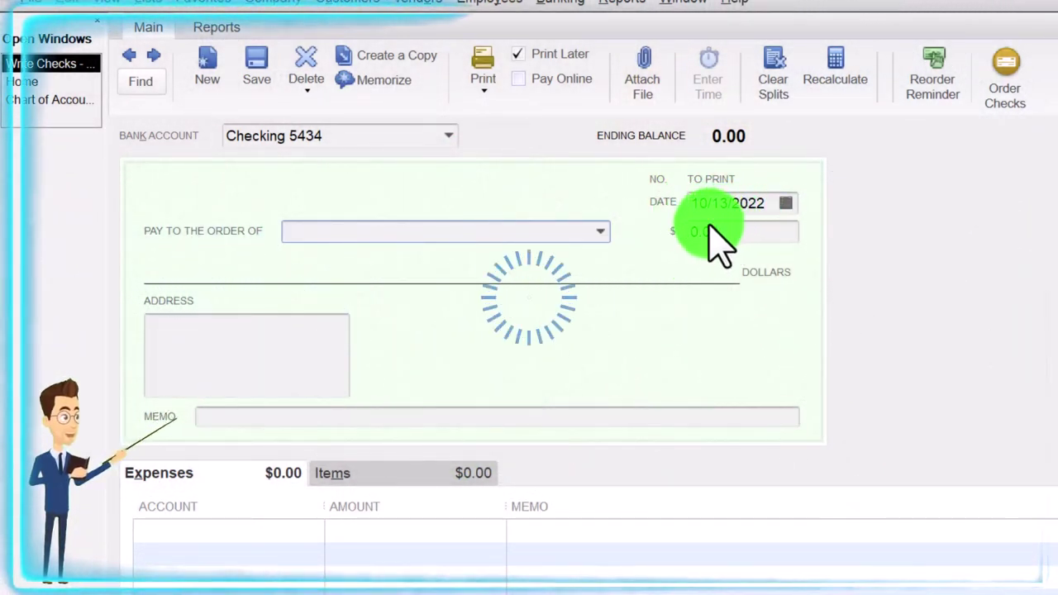
left_click(345, 235)
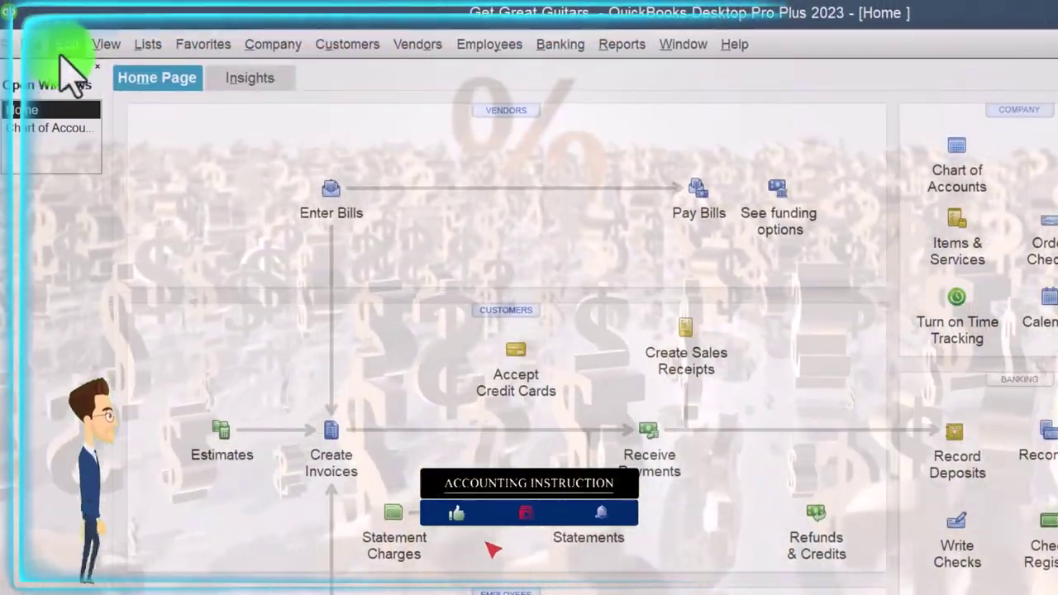
In the company Checking preferences, make the checking account the default for the Create Paychecks and Pay Payroll Liabilities forms.
left_click(64, 48)
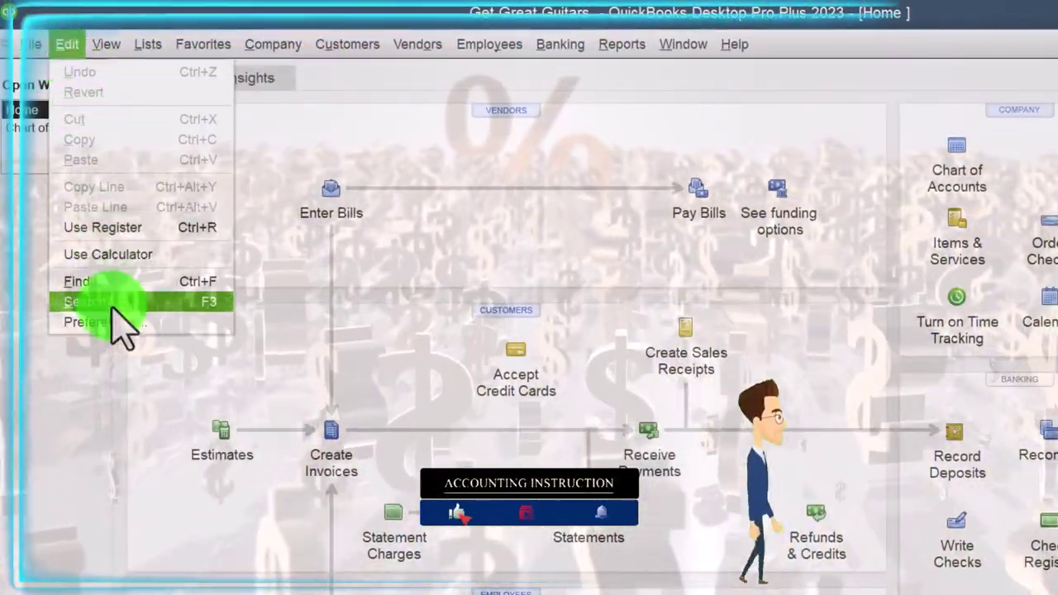
left_click(113, 321)
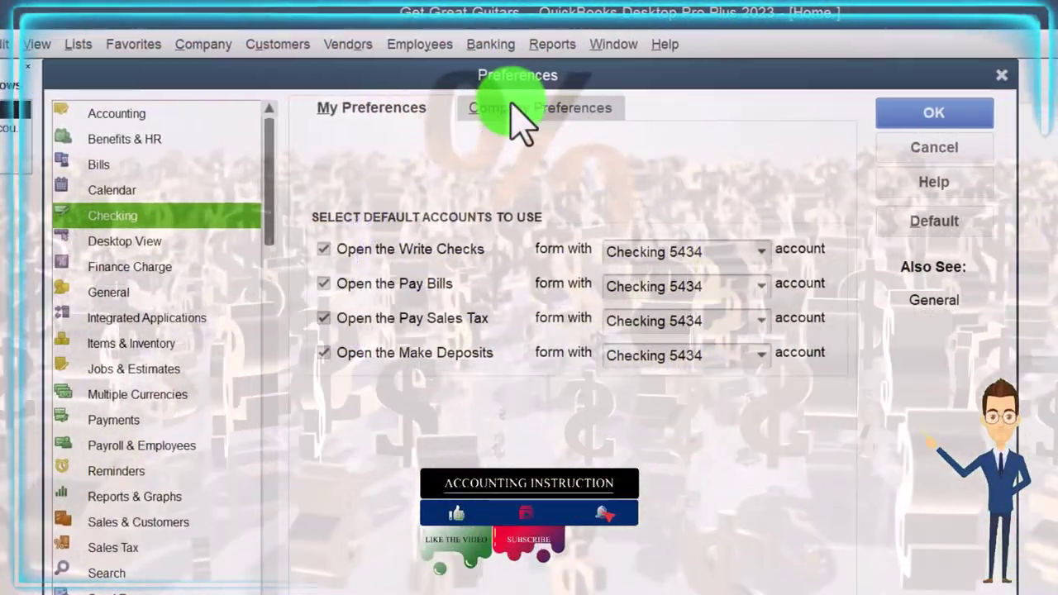
left_click(519, 116)
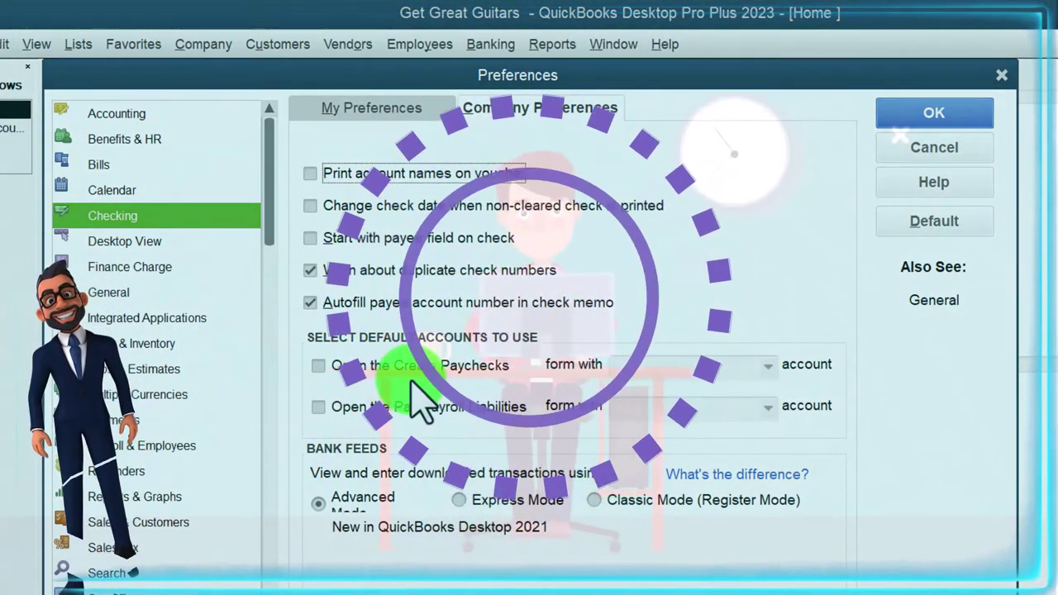
left_click(318, 366)
left_click(767, 365)
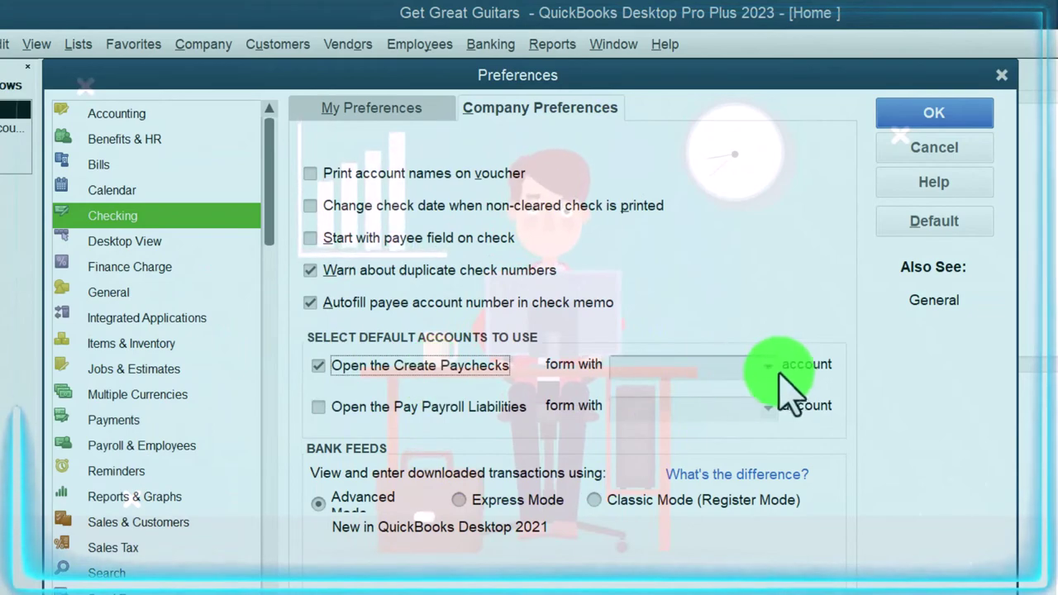
left_click(684, 442)
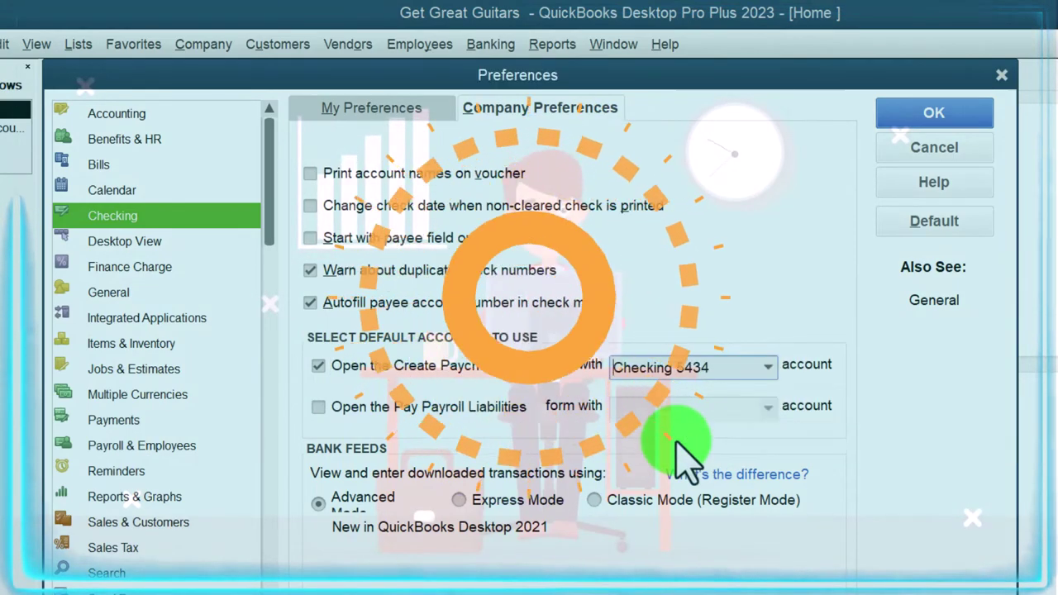
left_click(320, 408)
left_click(776, 407)
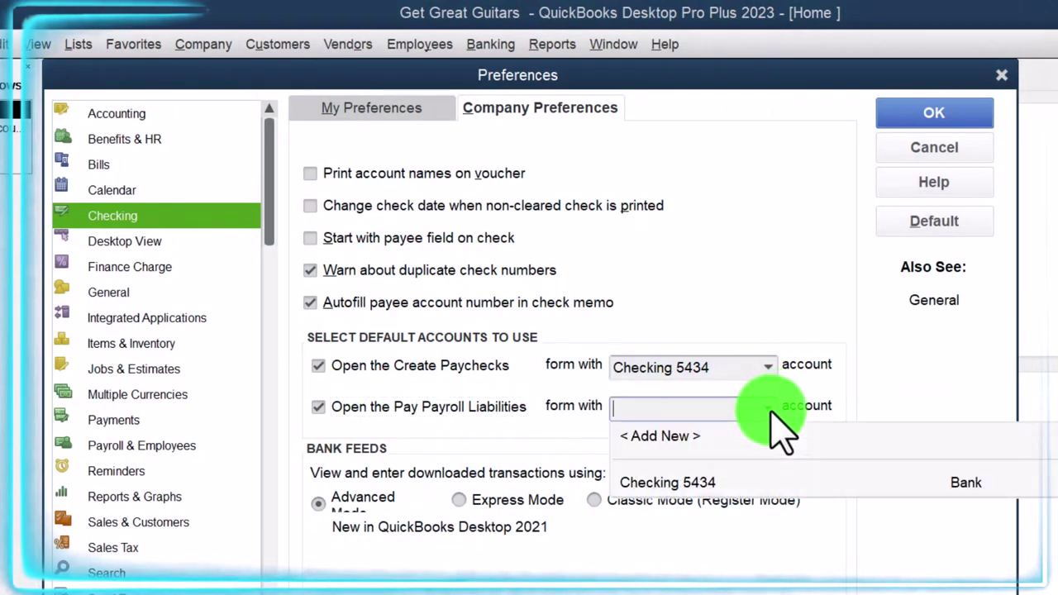
left_click(701, 482)
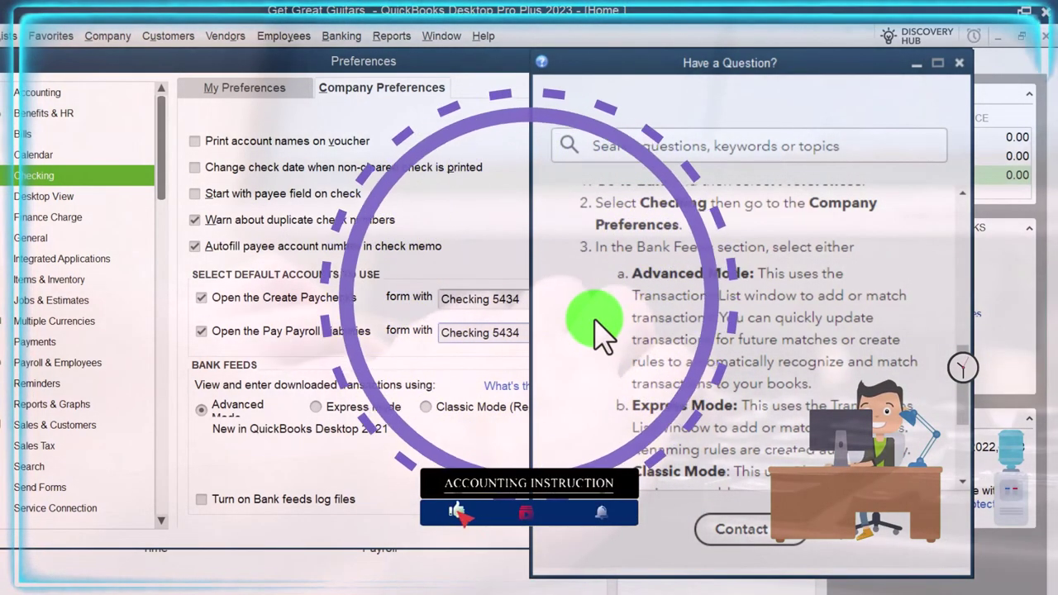
Read the help article's comparison of the Advanced, Express and Classic bank feed modes through to its end.
scroll(601, 334, "down", 2)
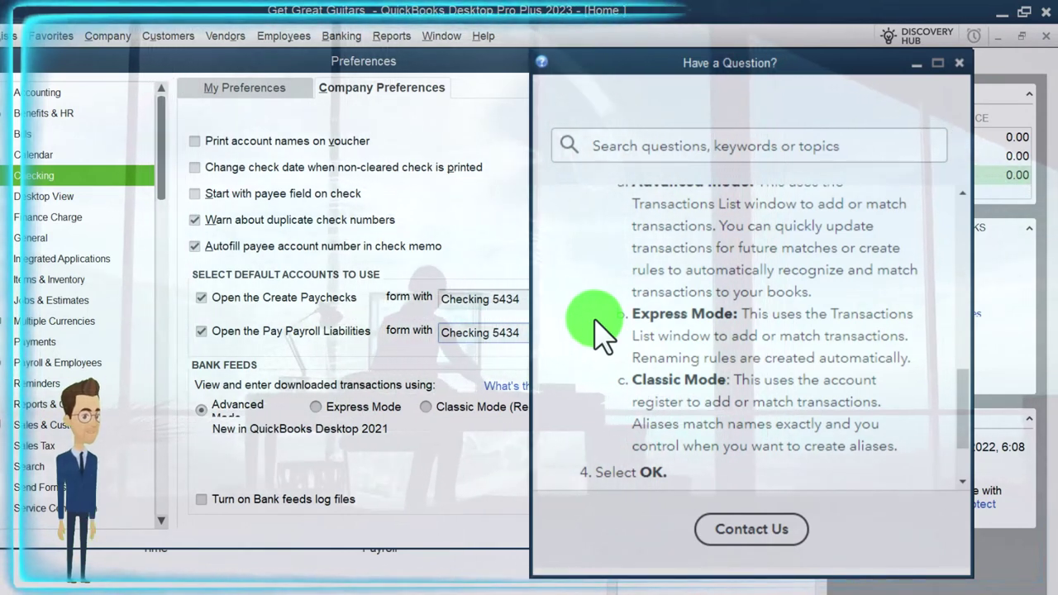
scroll(596, 322, "down", 2)
left_click(597, 322)
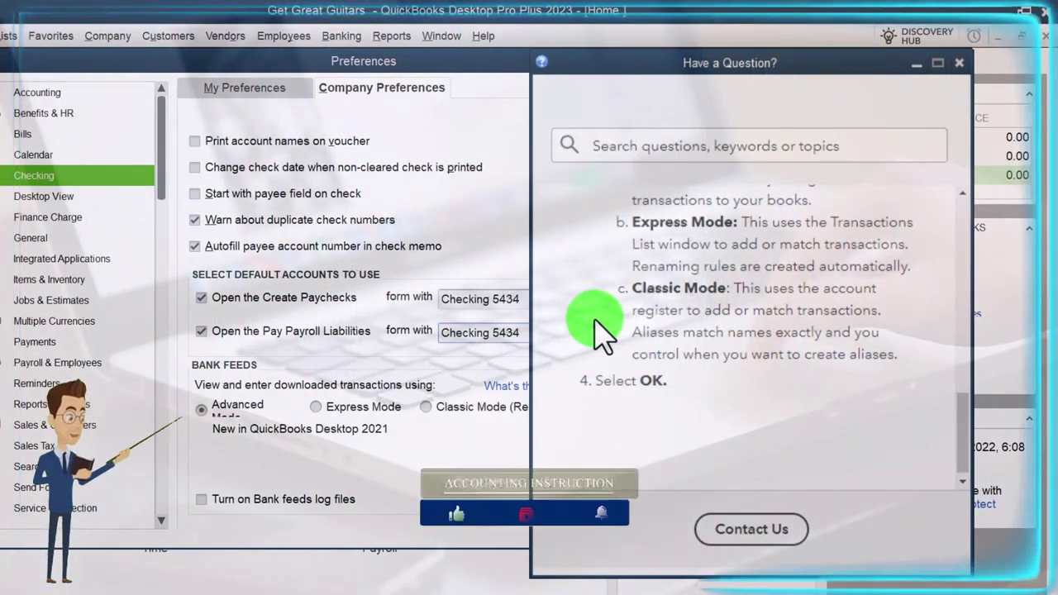
Close the bank feeds help window and save the company Checking preferences.
left_click(959, 63)
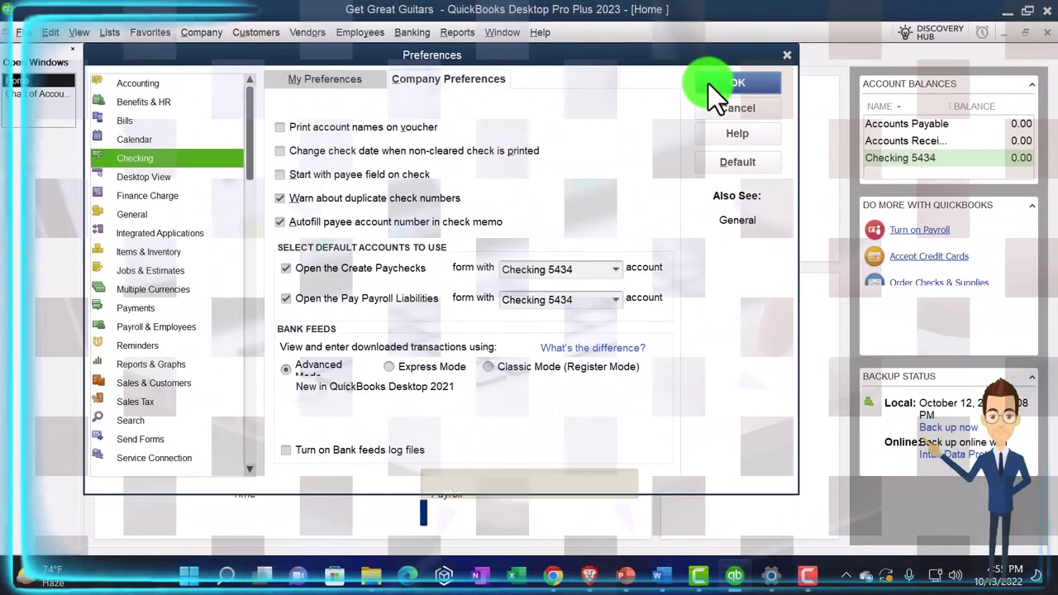
left_click(708, 84)
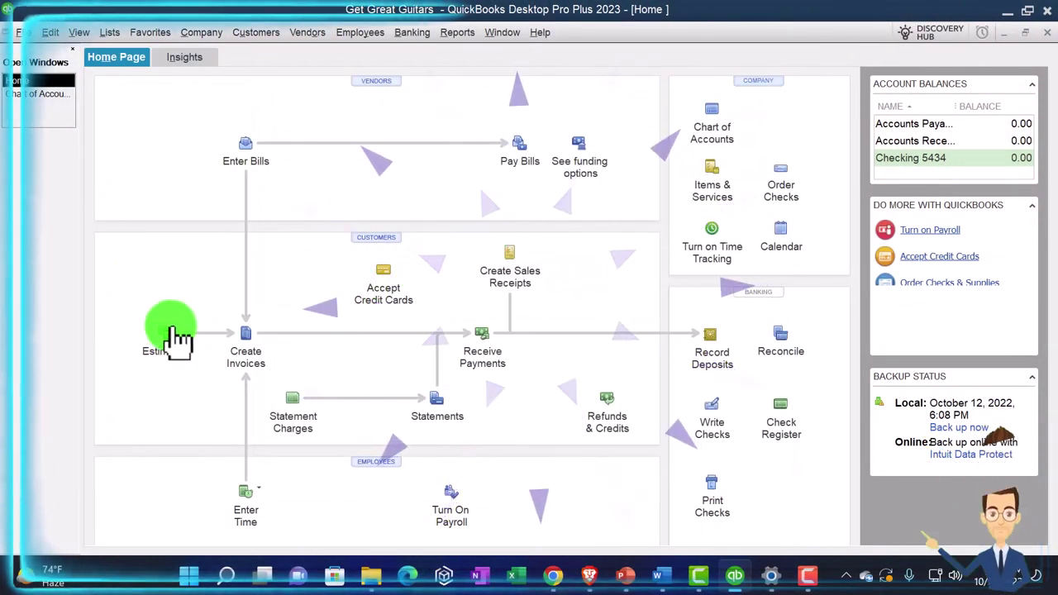